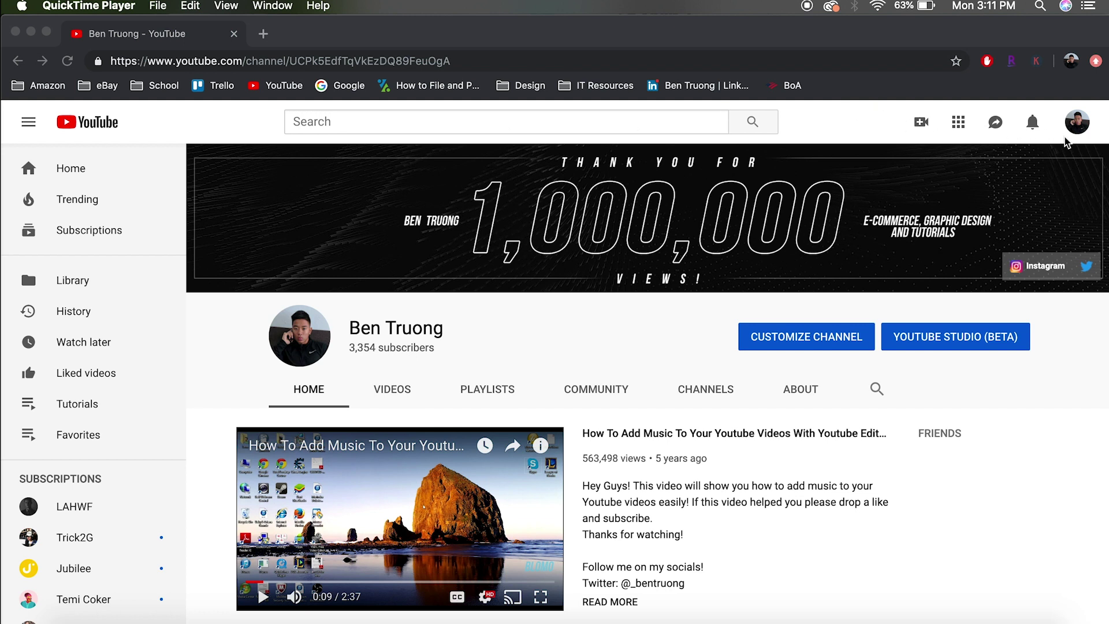
# Step: Open YouTube Studio (beta) for the channel and show its list of uploaded videos
pyautogui.click(1078, 126)
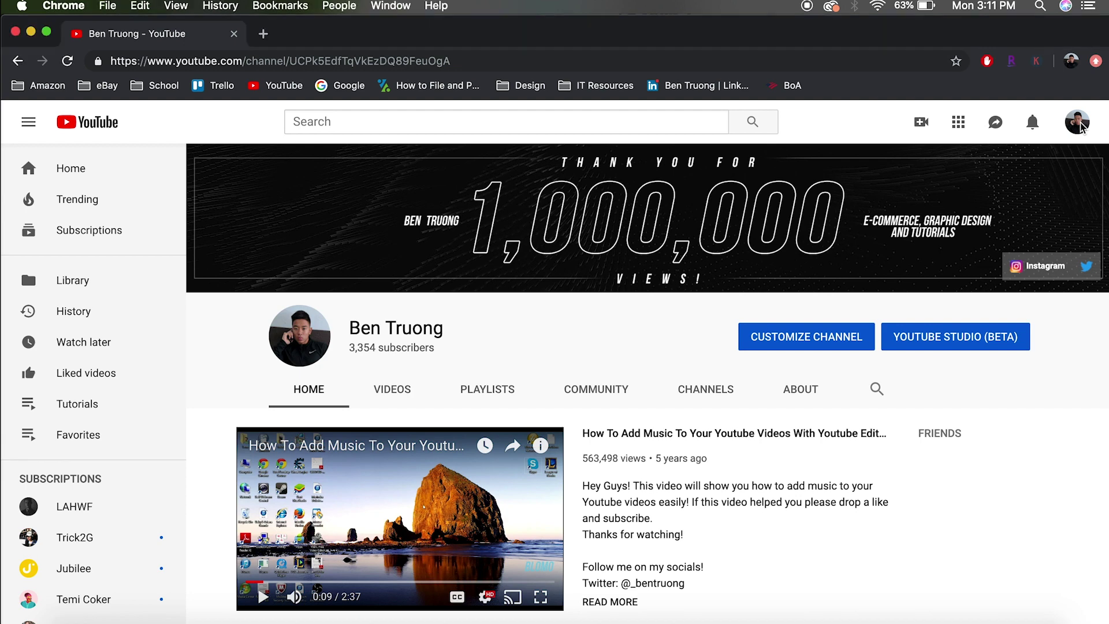
pyautogui.click(1078, 125)
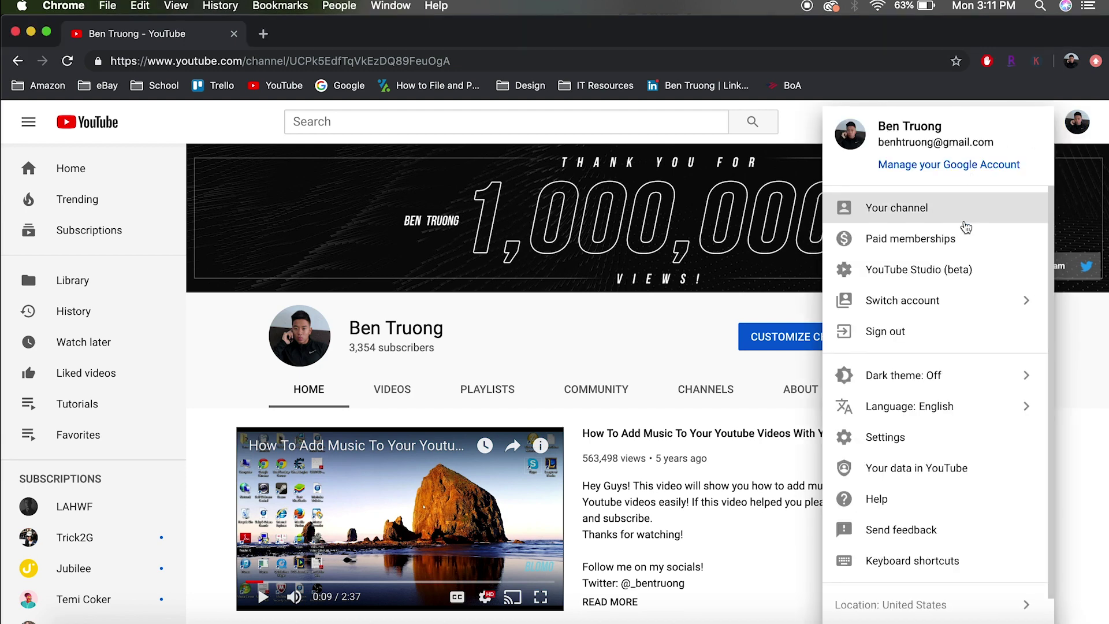
pyautogui.click(950, 276)
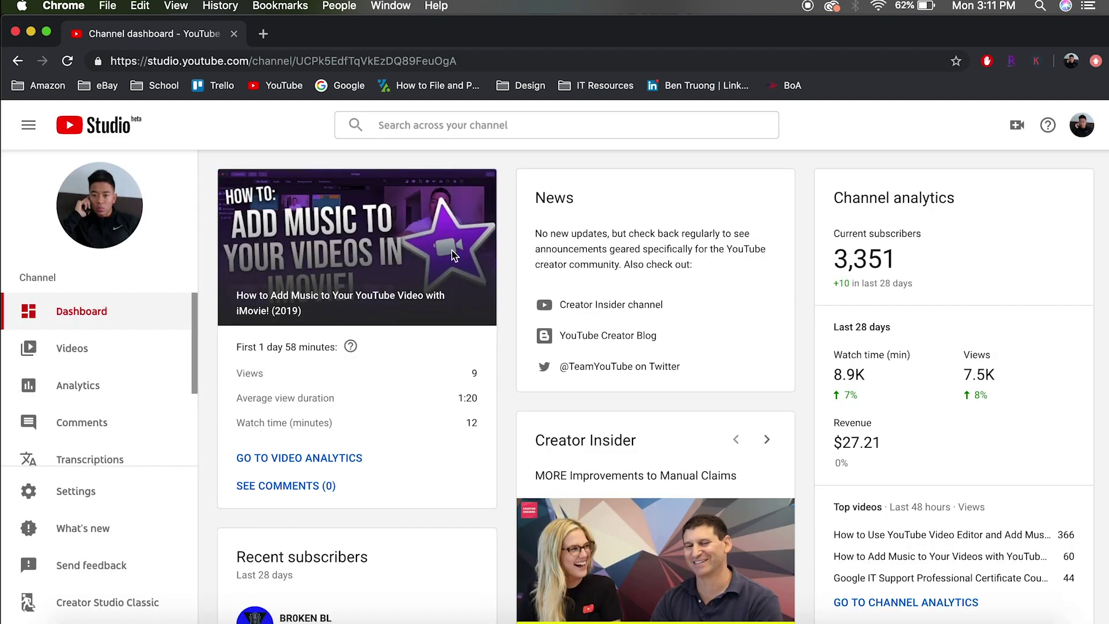
pyautogui.click(89, 360)
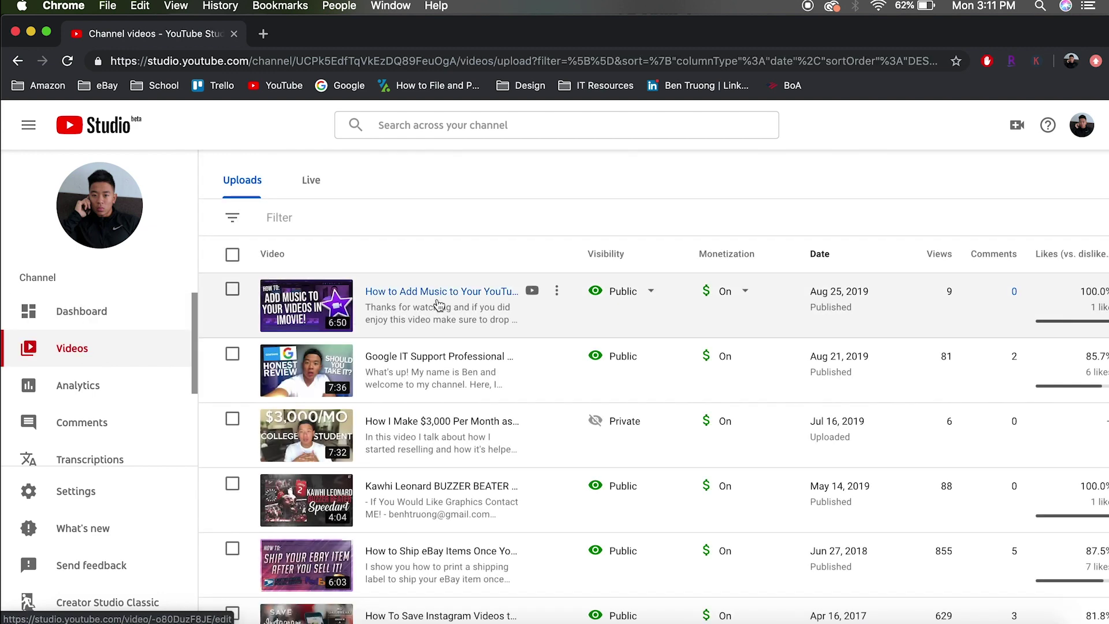
pyautogui.scroll(-3, 456, 508)
pyautogui.scroll(-20, 456, 508)
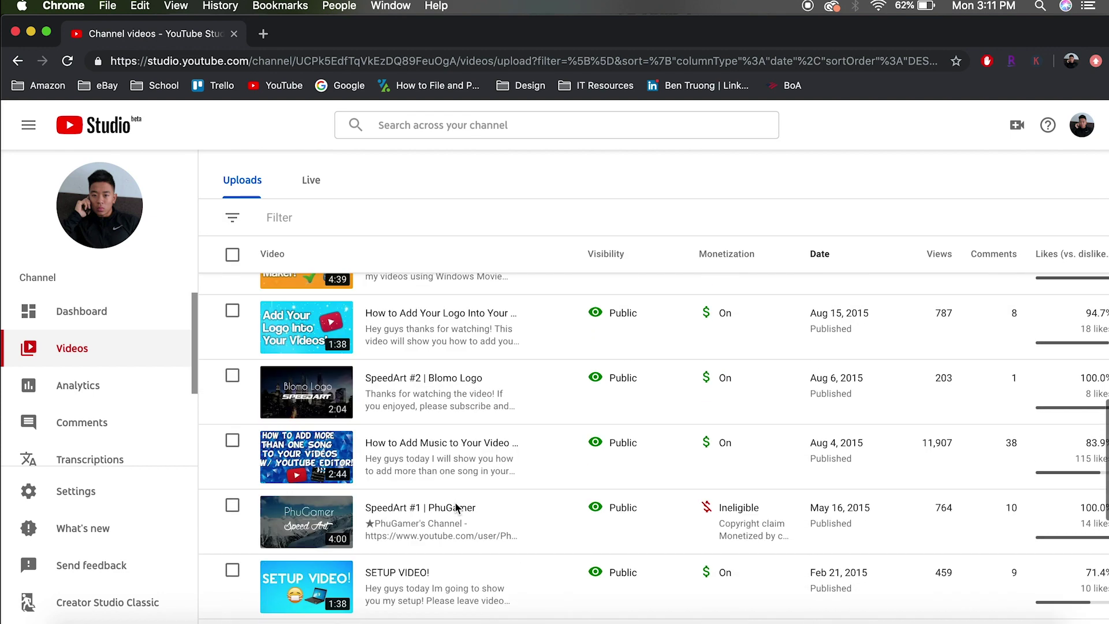
pyautogui.scroll(20, 455, 503)
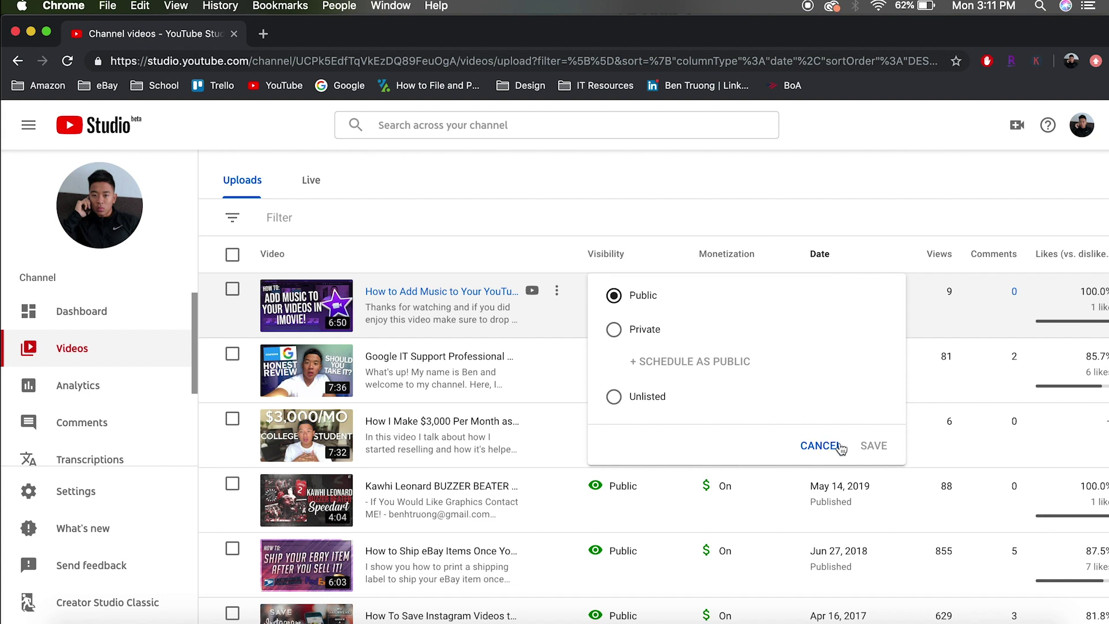
pyautogui.click(835, 446)
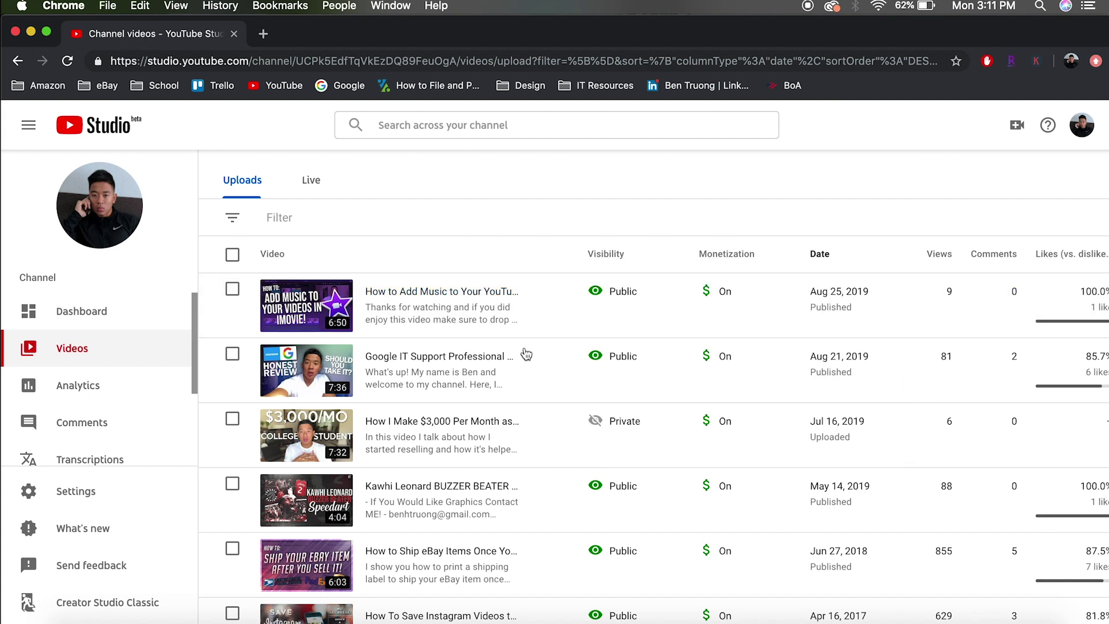
pyautogui.click(626, 296)
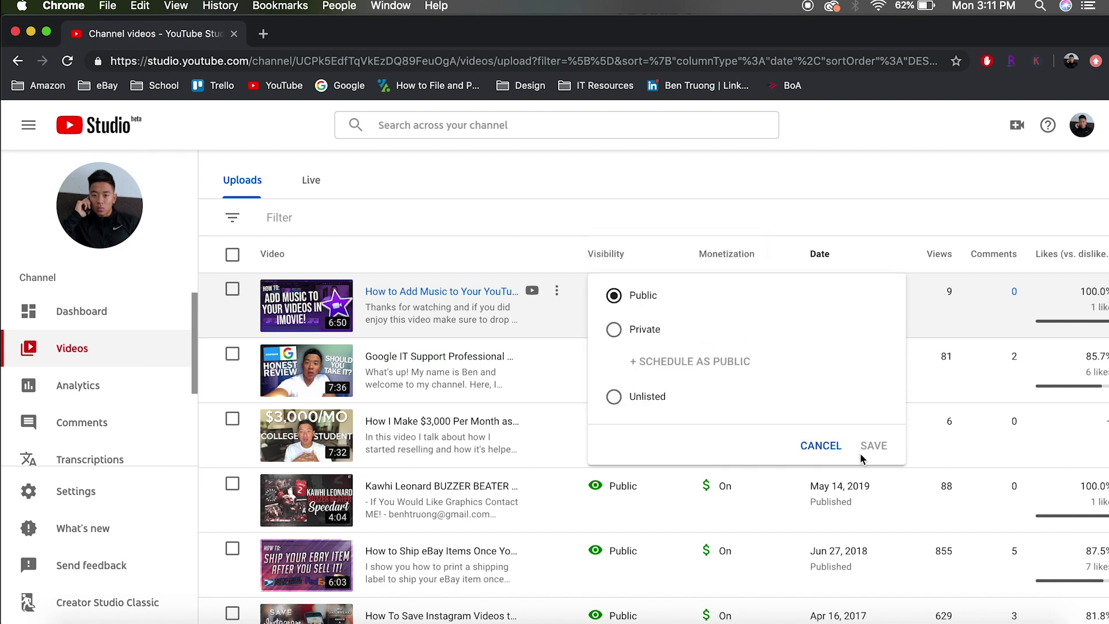
pyautogui.click(823, 445)
pyautogui.click(547, 215)
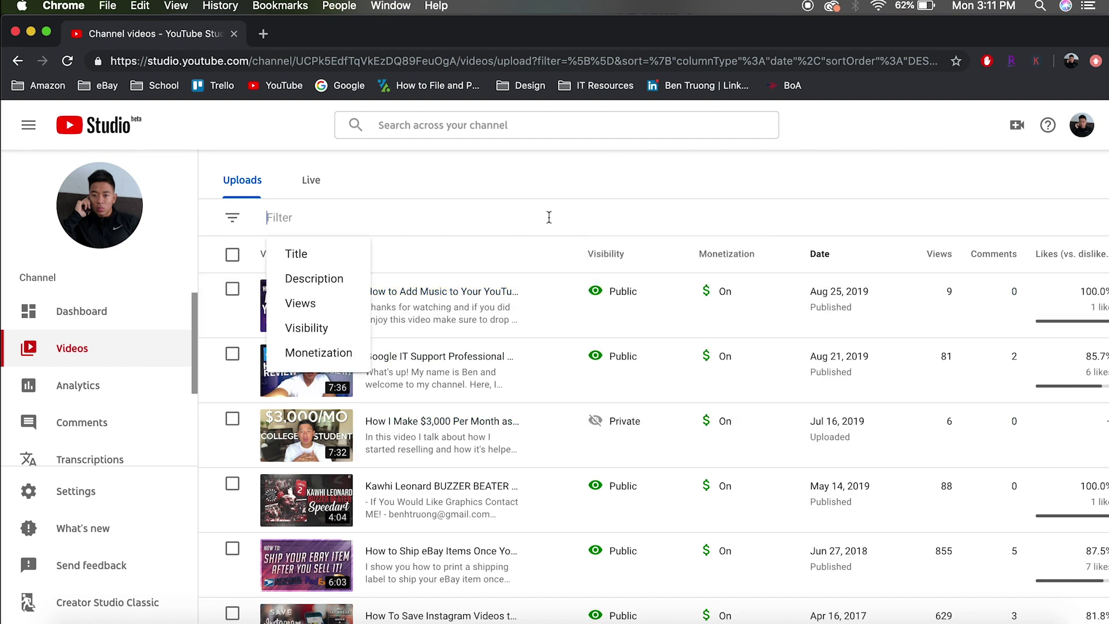
# Step: Find the "Twitch Banner Speed Art!" video among the uploads and open it in the video editor
pyautogui.scroll(-10, 524, 434)
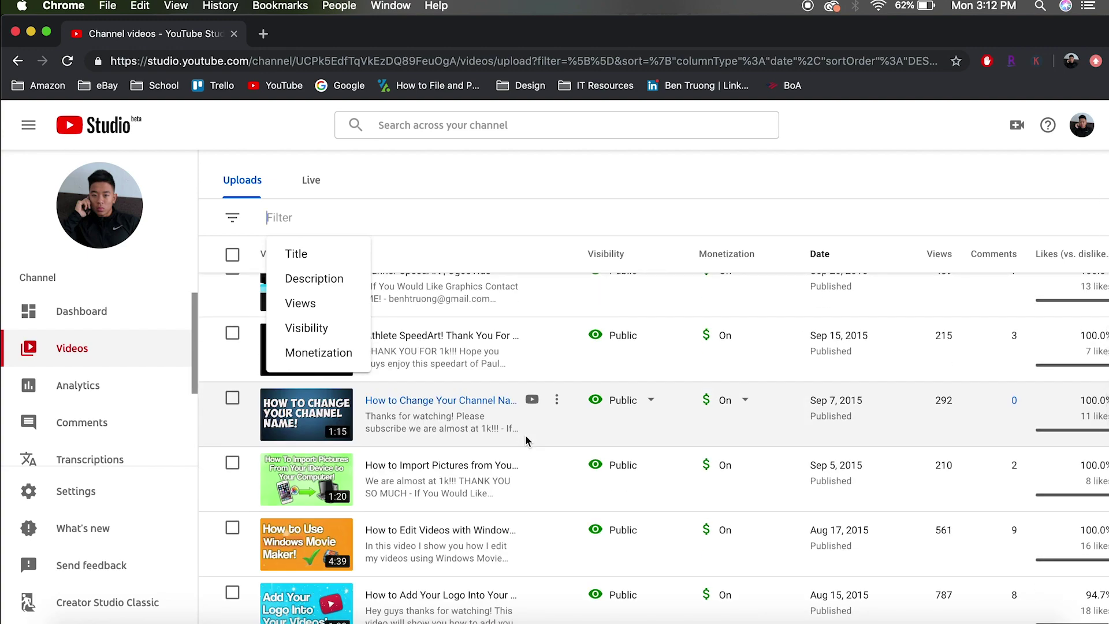
pyautogui.scroll(-5, 525, 442)
pyautogui.scroll(-6, 526, 438)
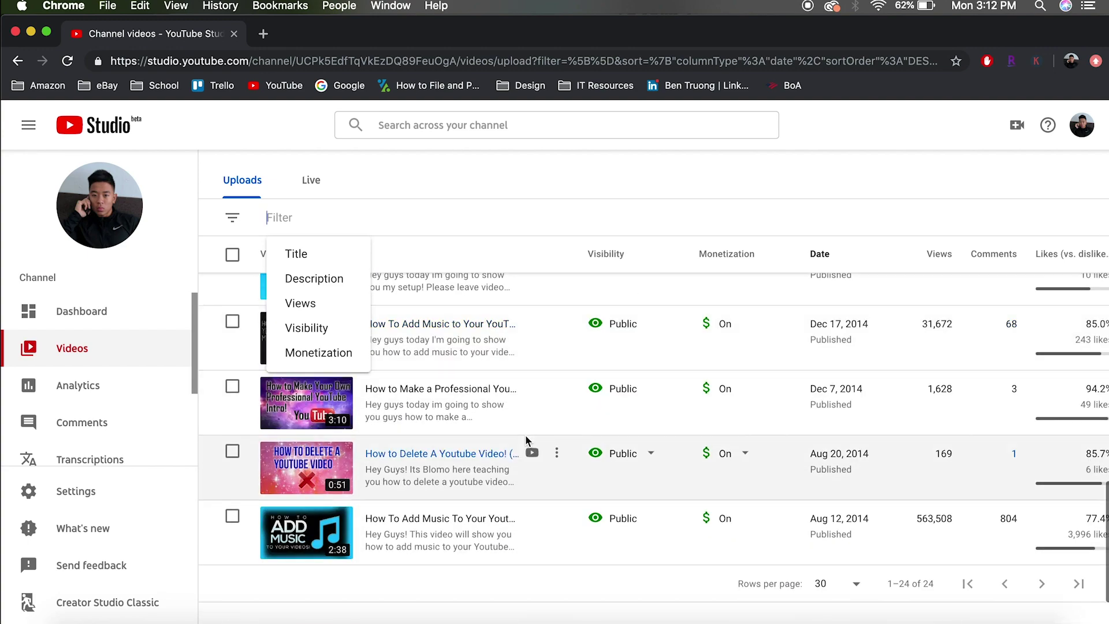
pyautogui.scroll(20, 524, 435)
pyautogui.scroll(-3, 525, 434)
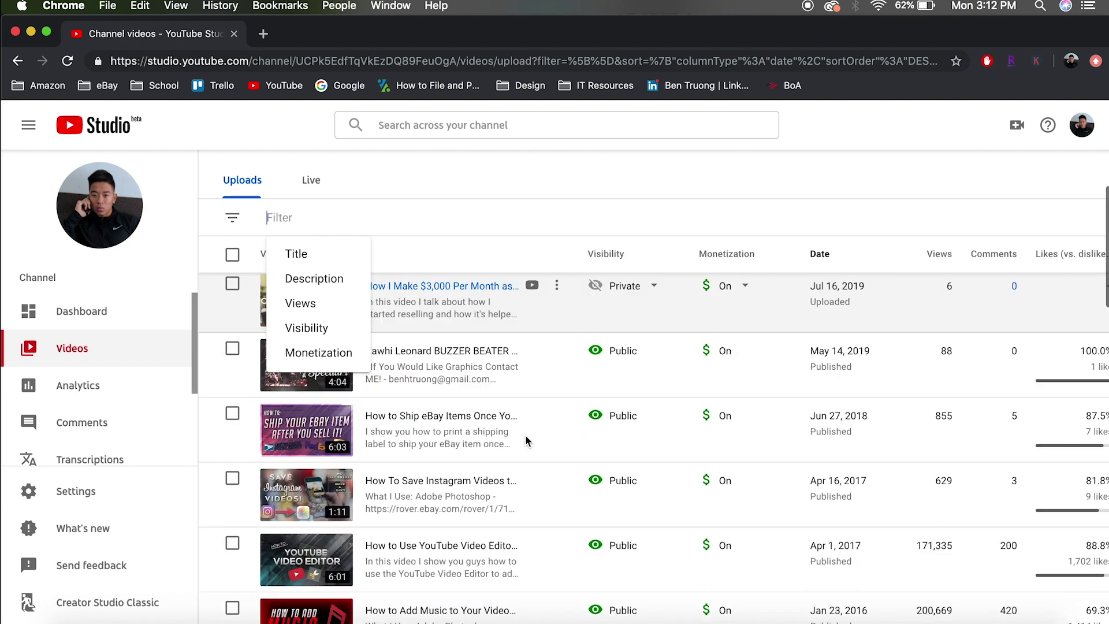
pyautogui.scroll(-4, 524, 434)
pyautogui.click(468, 391)
pyautogui.click(468, 390)
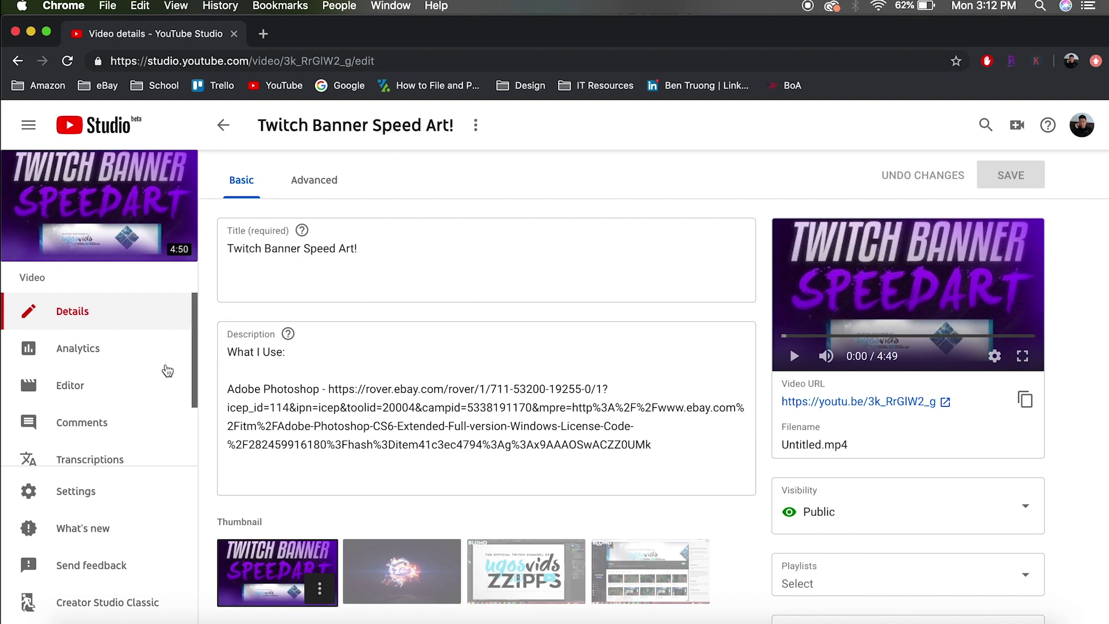
pyautogui.click(99, 390)
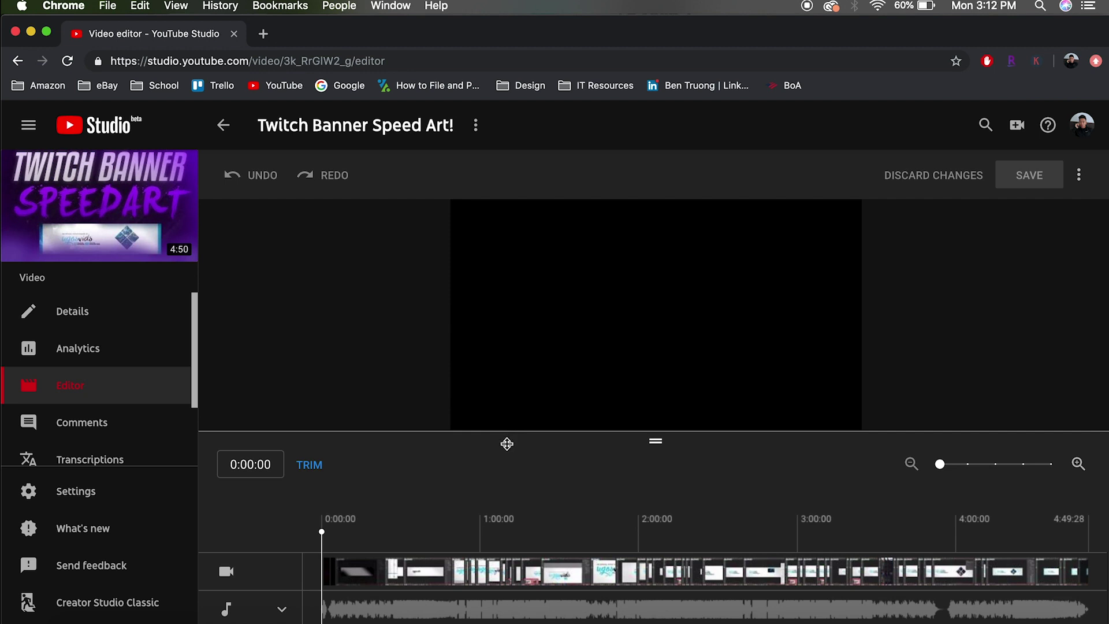
# Step: Try trimming the video to the span from 1:00:04 to 3:59:04, clear the trim and return the playhead to 0:00:00
pyautogui.scroll(-3, 509, 444)
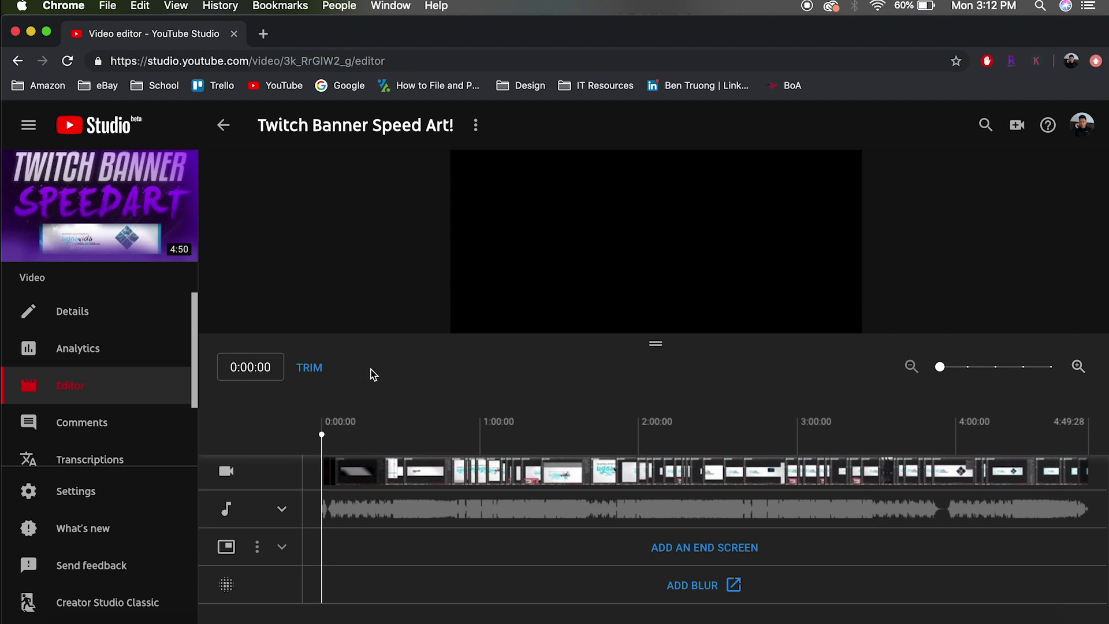
pyautogui.click(319, 371)
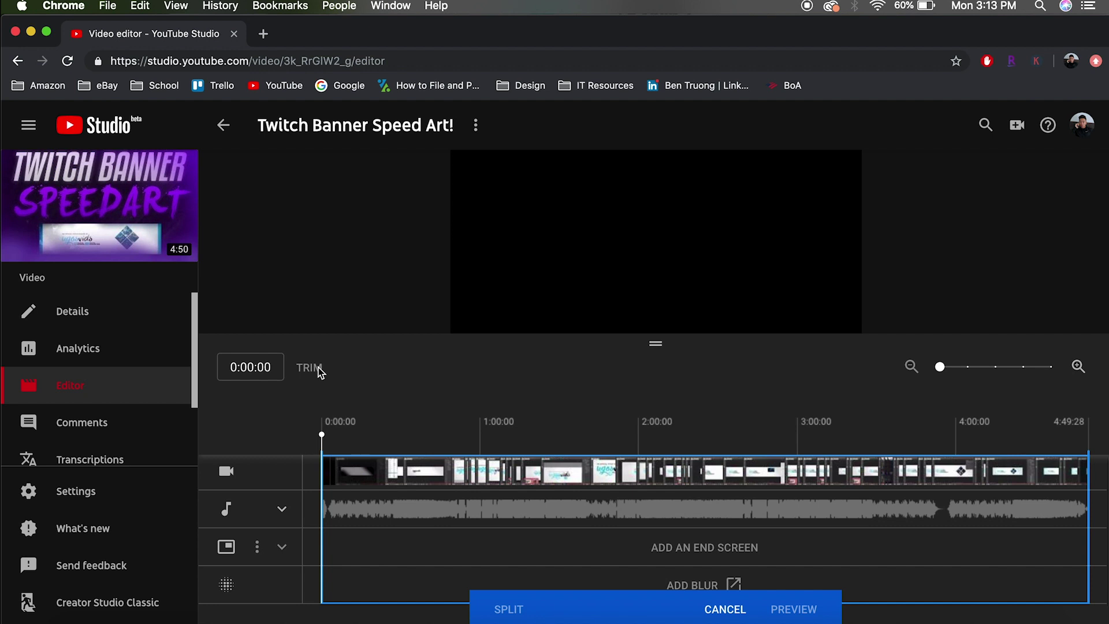
pyautogui.moveTo(321, 437); pyautogui.dragTo(403, 434)
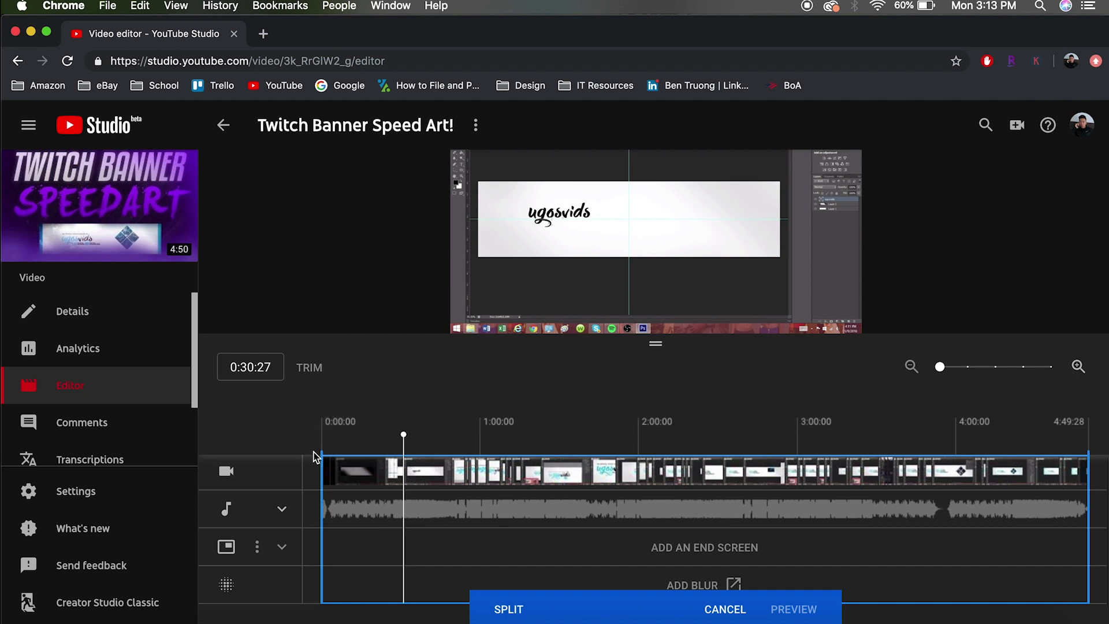
pyautogui.moveTo(321, 456); pyautogui.dragTo(480, 457)
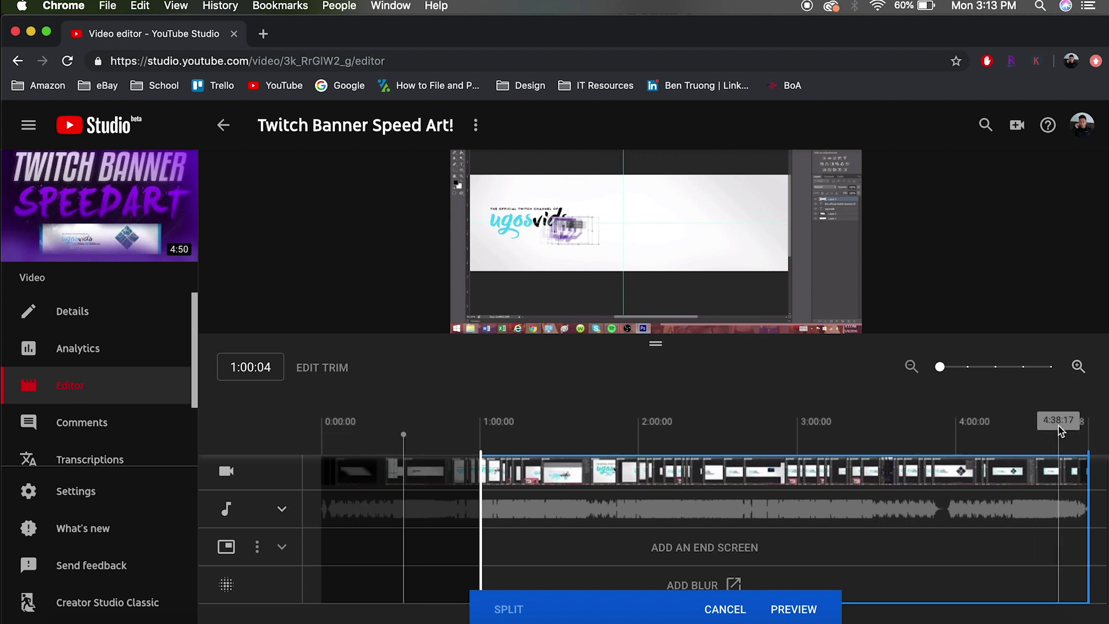
pyautogui.moveTo(1088, 460); pyautogui.dragTo(952, 490)
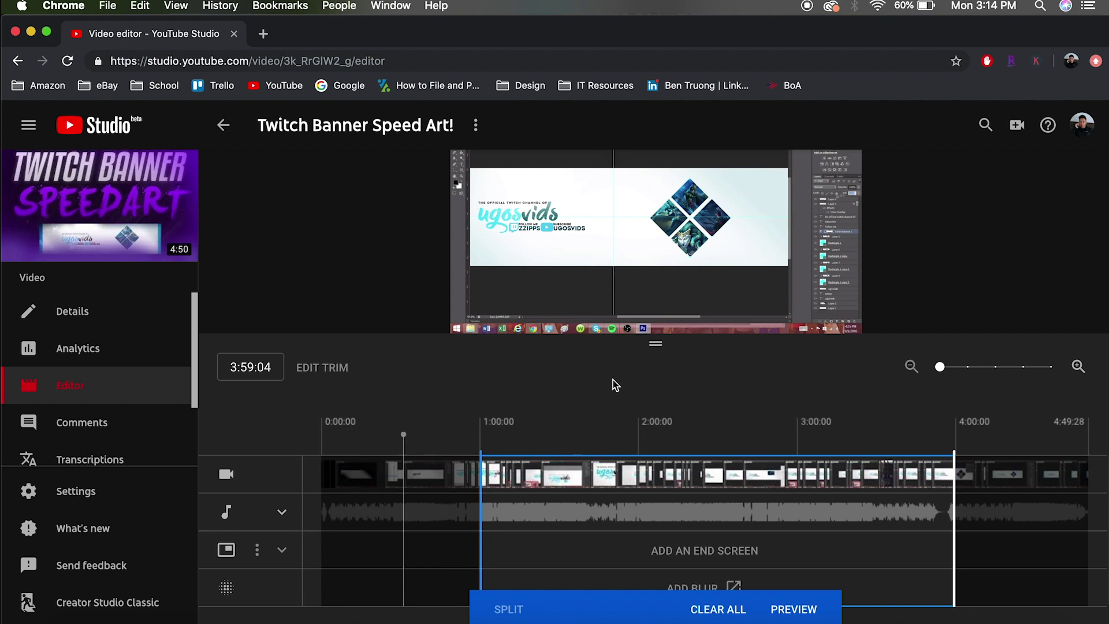
pyautogui.click(719, 609)
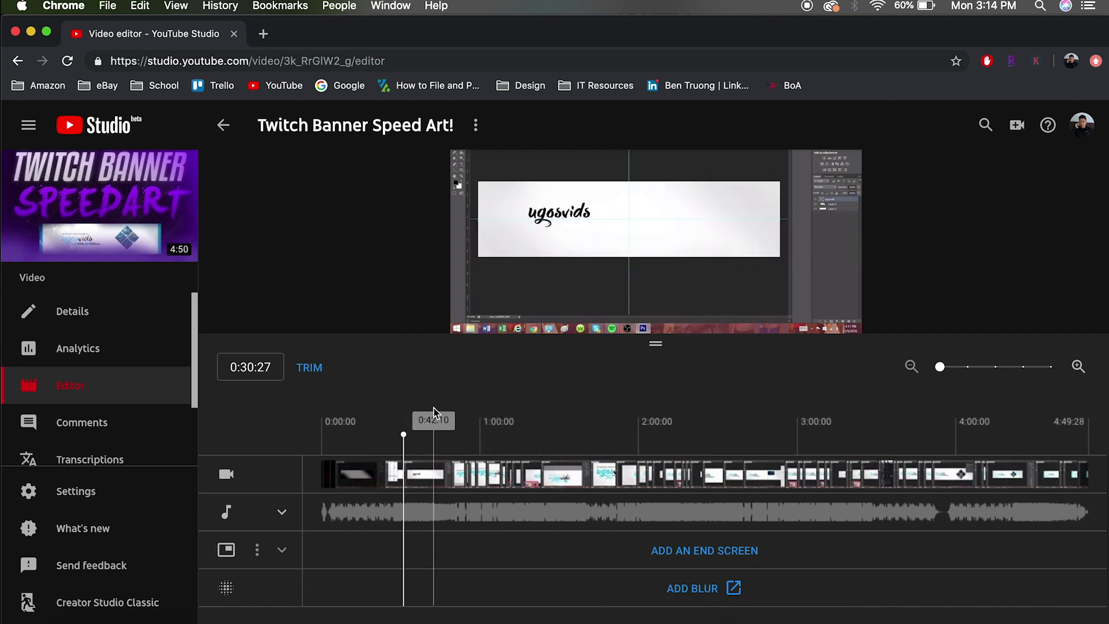
pyautogui.moveTo(403, 434); pyautogui.dragTo(312, 431)
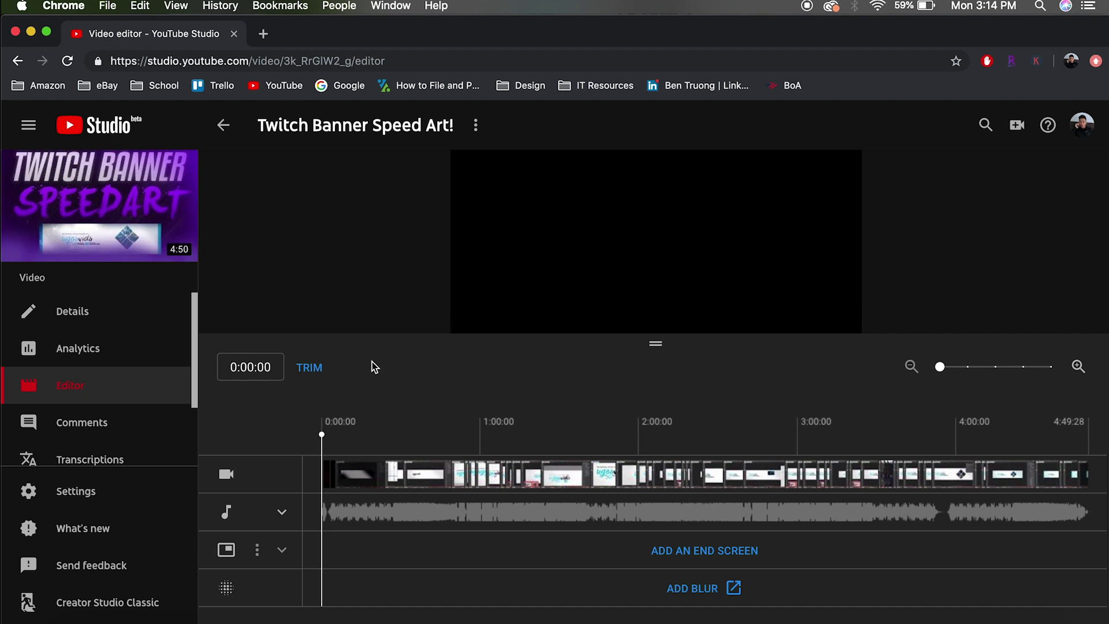
# Step: Add an end screen using the template with 2 videos or playlists and 1 subscribe element, placed side by side in the middle
pyautogui.click(692, 558)
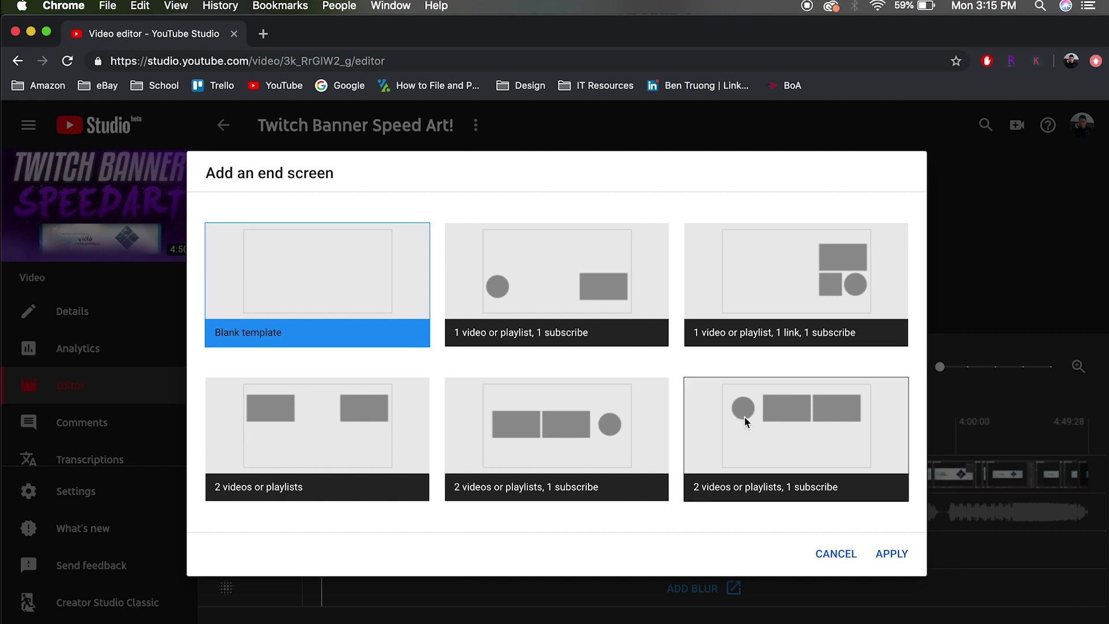
pyautogui.click(604, 438)
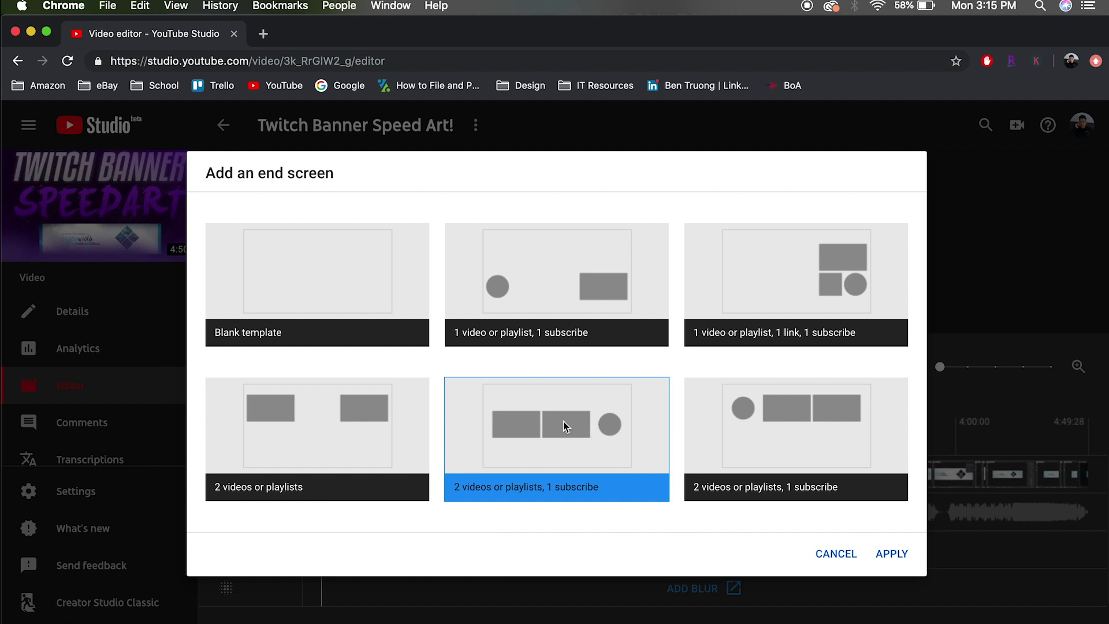
pyautogui.click(896, 553)
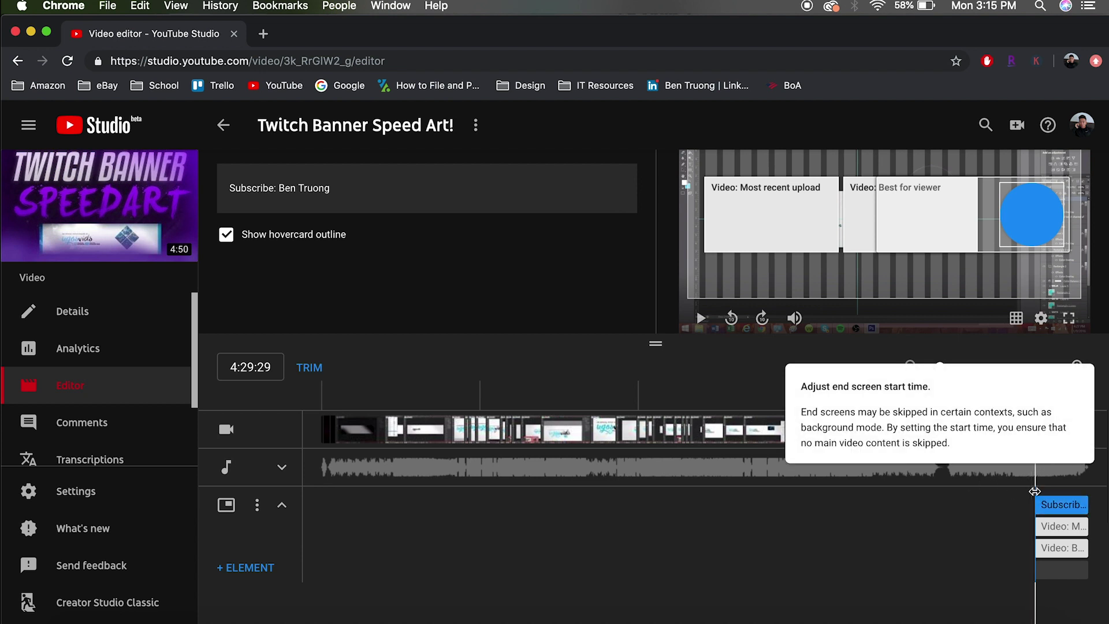
# Step: Move the end screen's start time to 4:39:00 on the timeline
pyautogui.moveTo(1034, 491)
pyautogui.mouseDown()
pyautogui.moveTo(1068, 494)
pyautogui.moveTo(1030, 496)
pyautogui.moveTo(1054, 497)
pyautogui.mouseUp()
pyautogui.click(1063, 503)
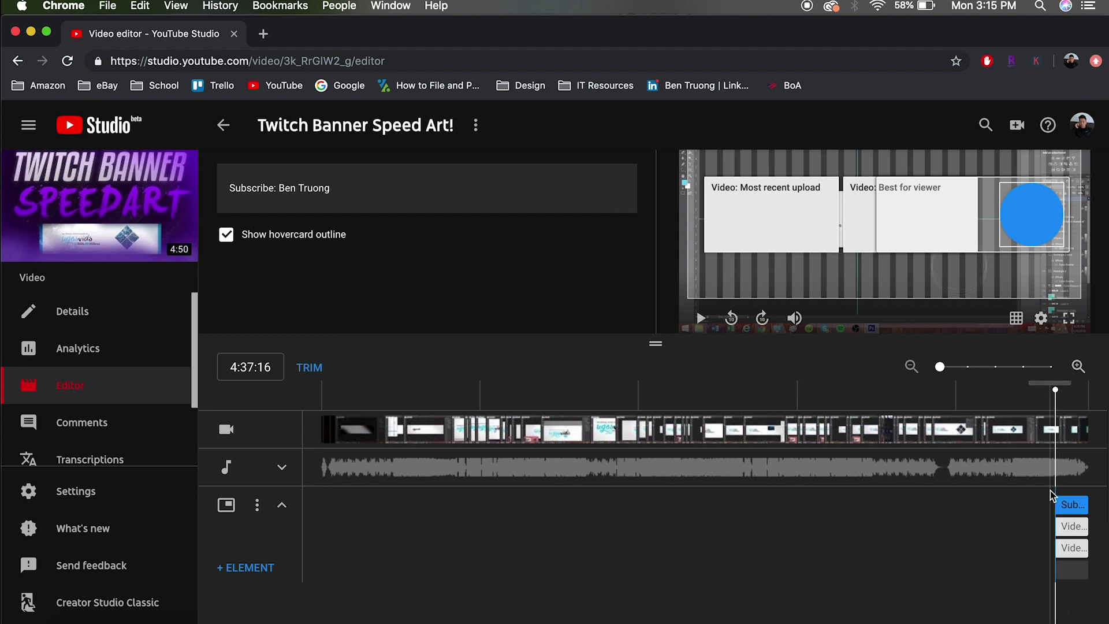
pyautogui.moveTo(1055, 495)
pyautogui.mouseDown()
pyautogui.moveTo(1069, 493)
pyautogui.moveTo(1060, 493)
pyautogui.mouseUp()
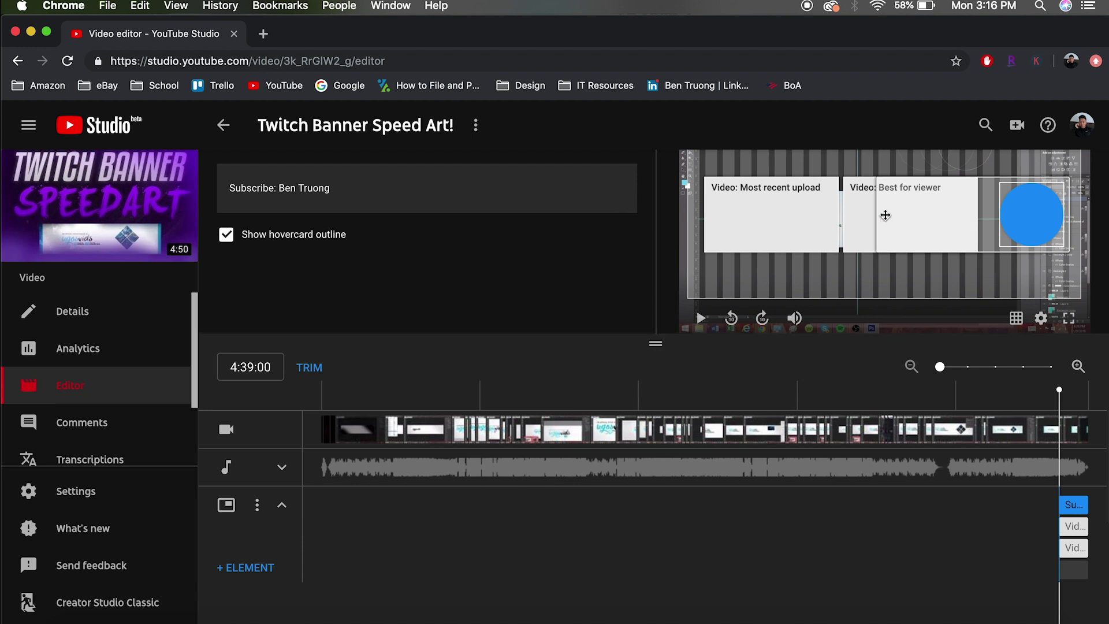
# Step: Set the "Most recent upload" end screen element to the specific video "How To Add Music To Your Youtube Videos With Youtube Editor! (2016)"
pyautogui.click(778, 205)
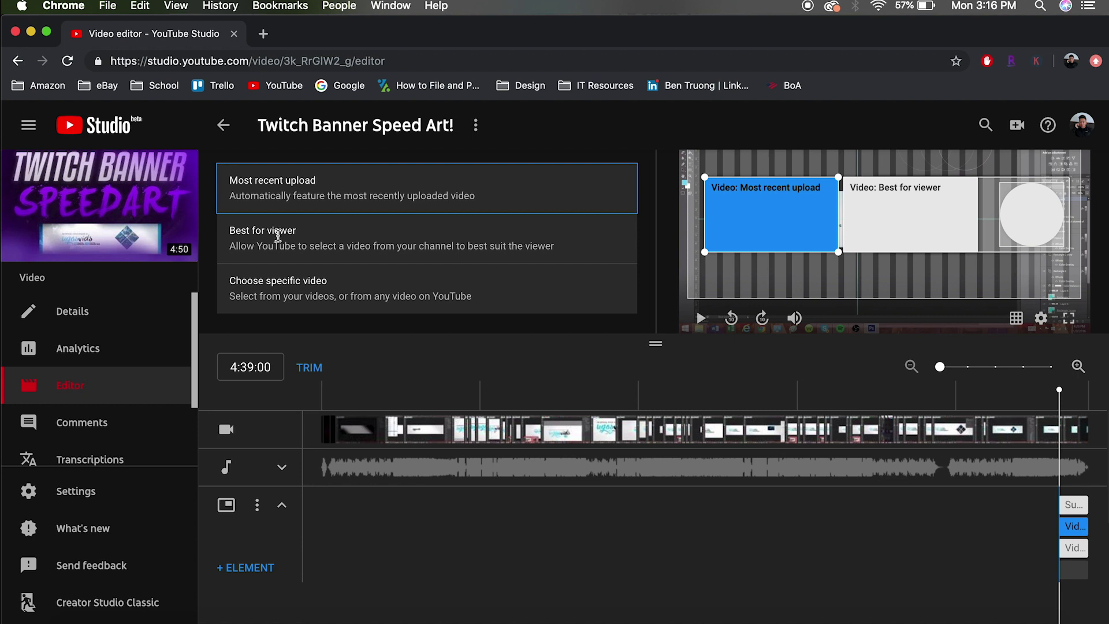
pyautogui.click(333, 285)
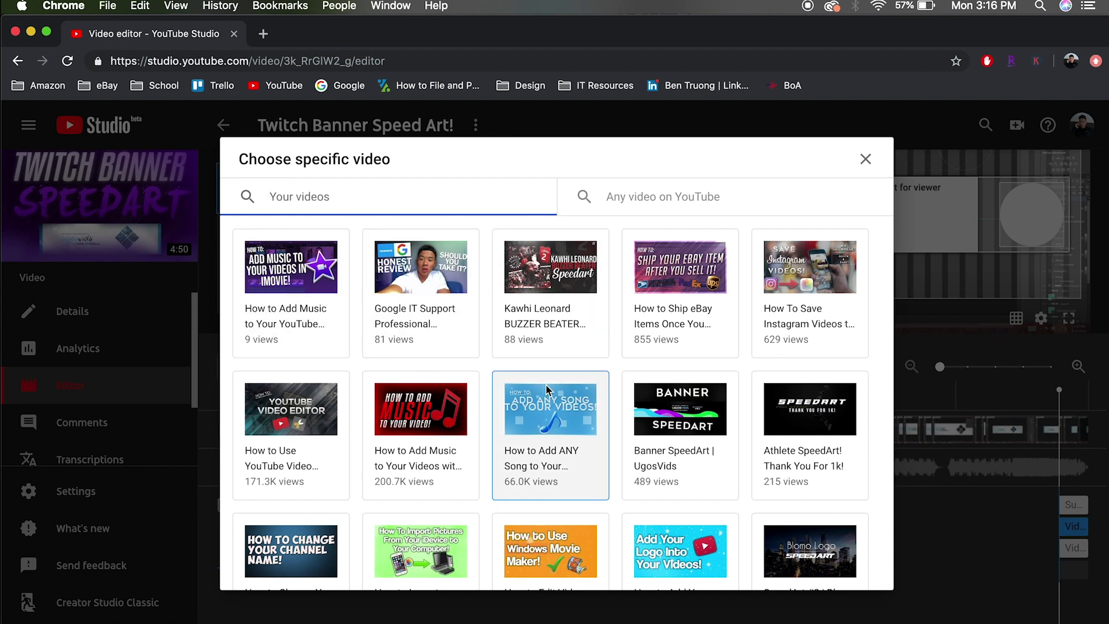
pyautogui.scroll(-6, 545, 383)
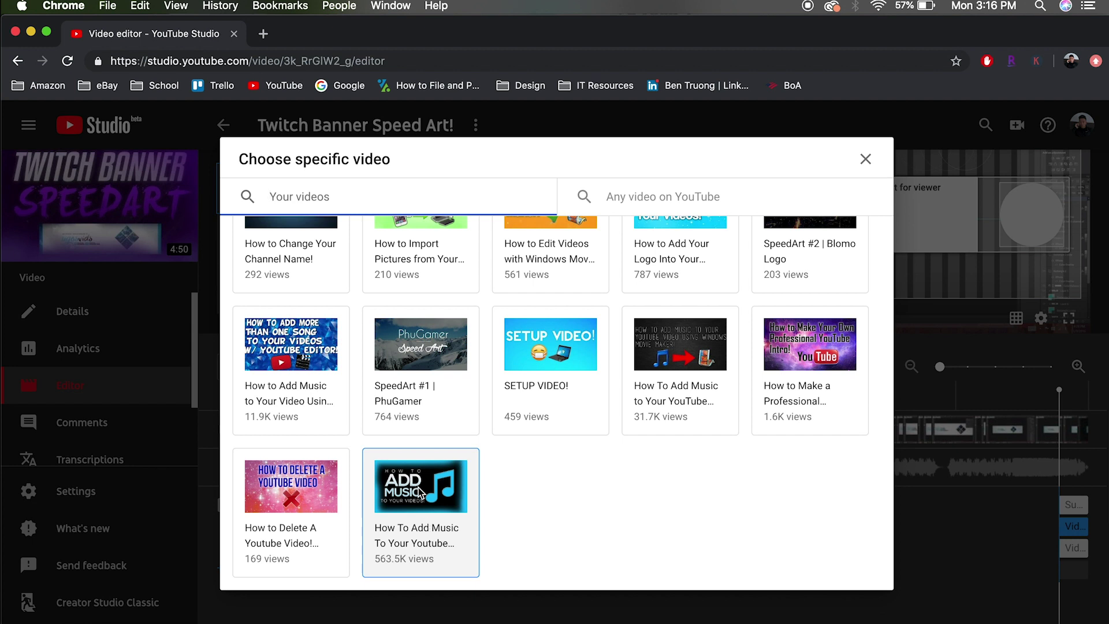
pyautogui.click(421, 492)
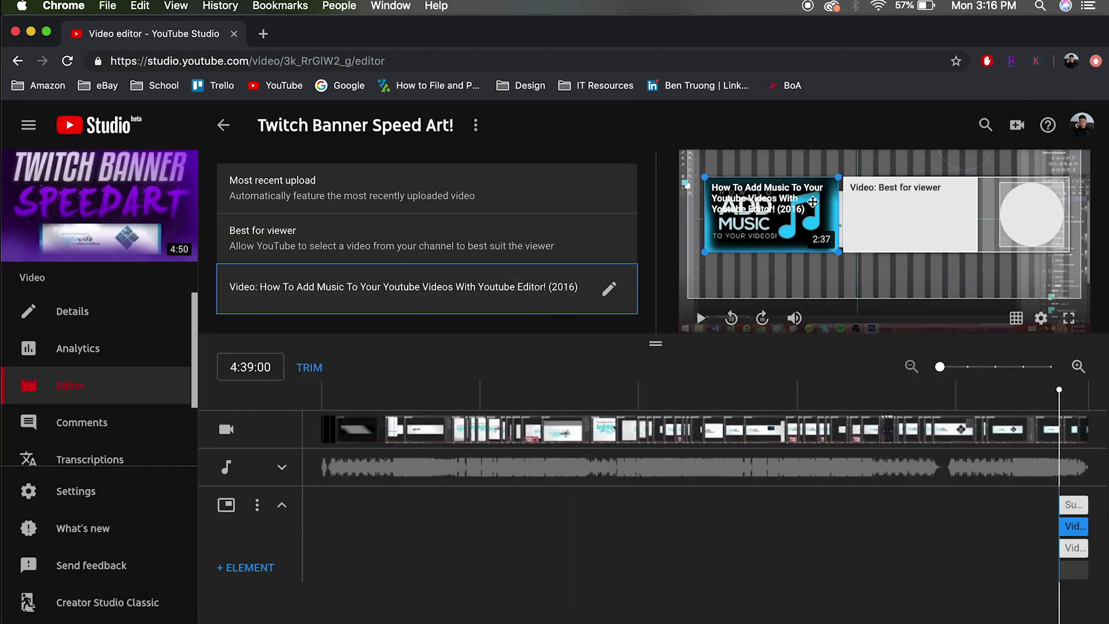
# Step: Set the second end screen video to "How to Use YouTube Video Editor and Add Music to Your YouTube Videos! (2017)" and collapse the end screen track
pyautogui.click(882, 208)
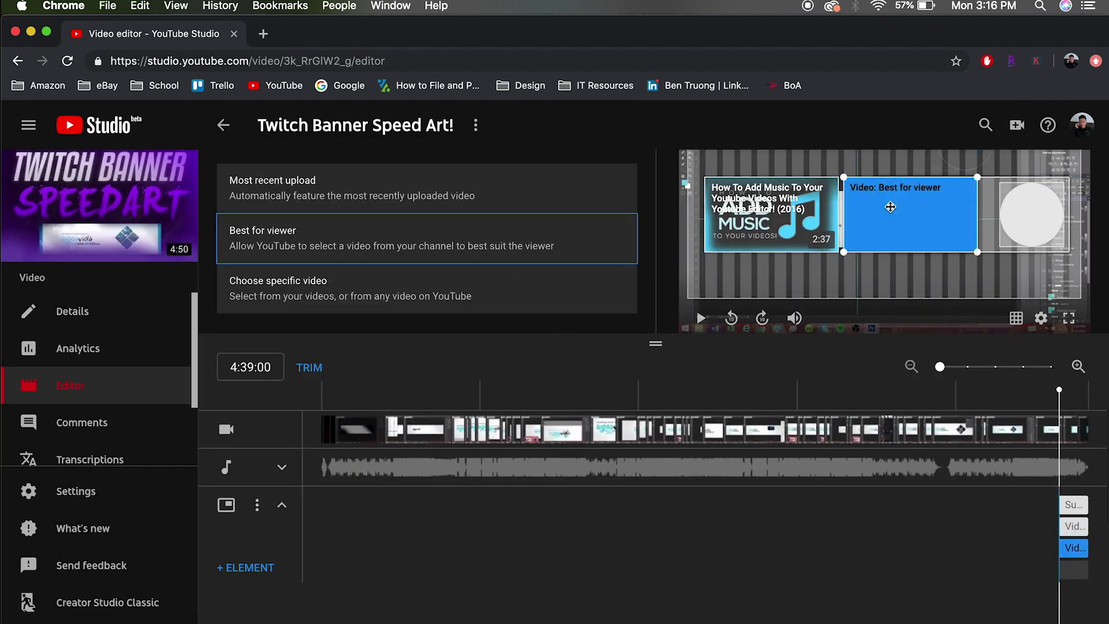
pyautogui.click(446, 293)
pyautogui.scroll(-2, 448, 390)
pyautogui.scroll(-4, 448, 391)
pyautogui.scroll(6, 448, 404)
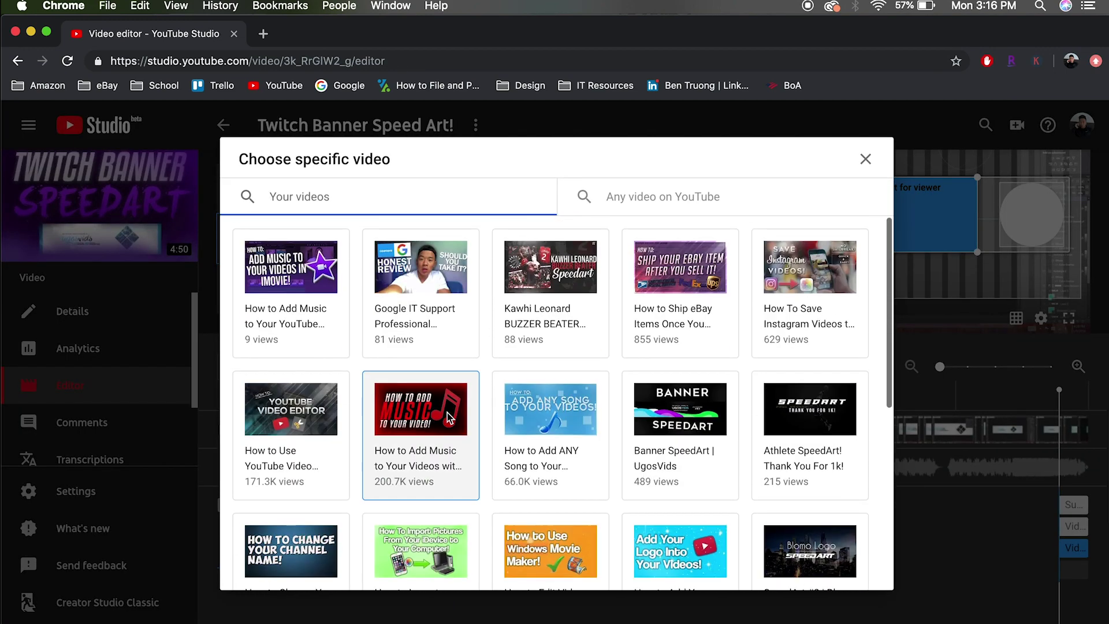
pyautogui.click(294, 442)
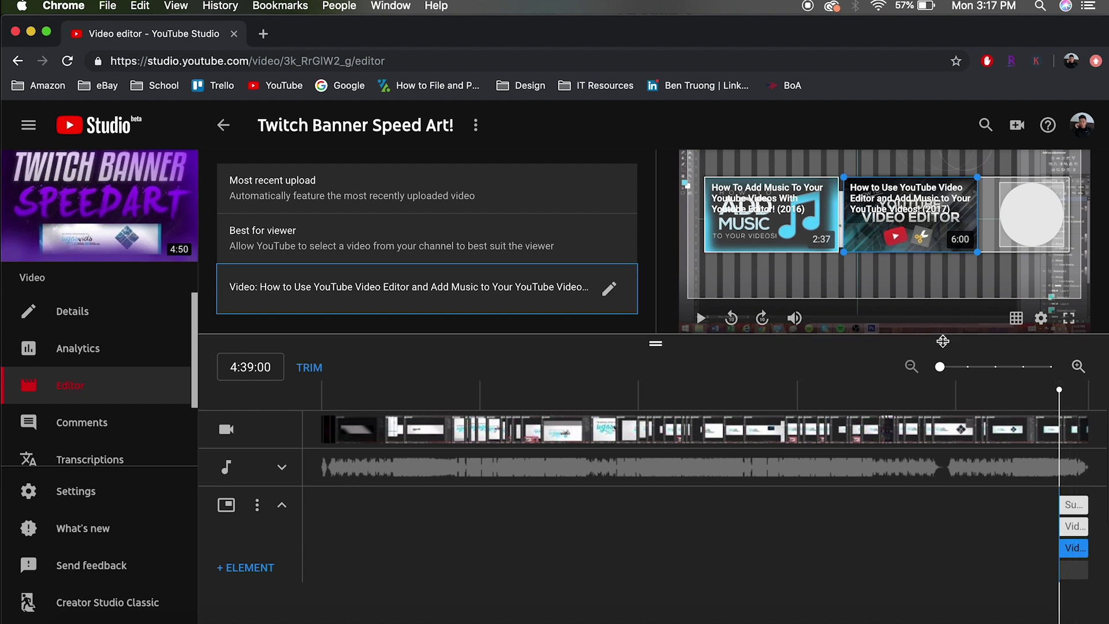
pyautogui.click(1032, 212)
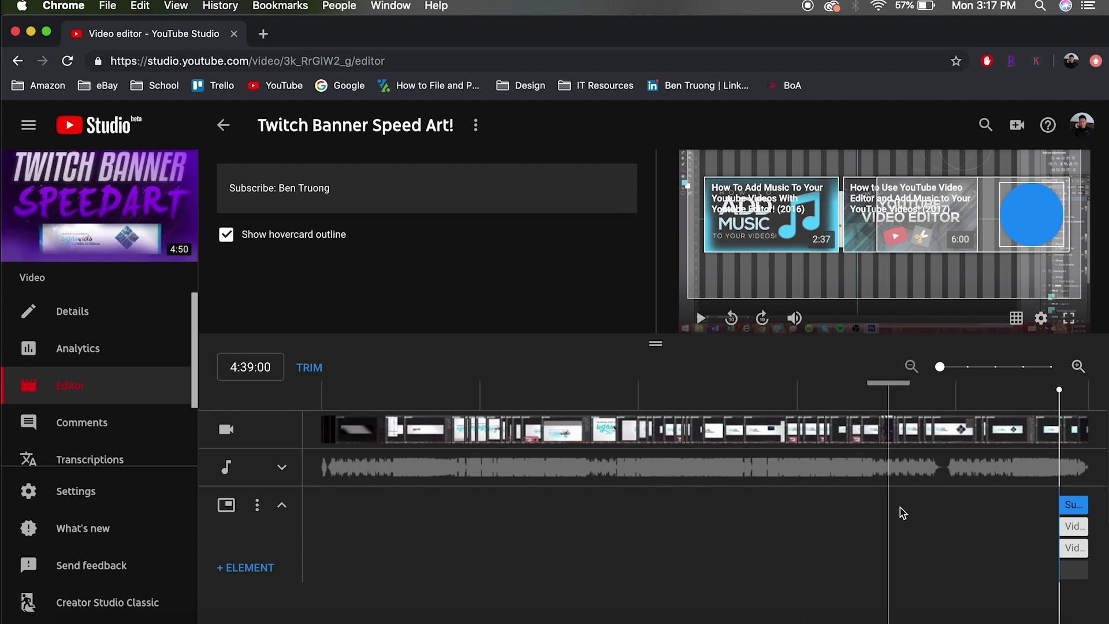
pyautogui.click(281, 508)
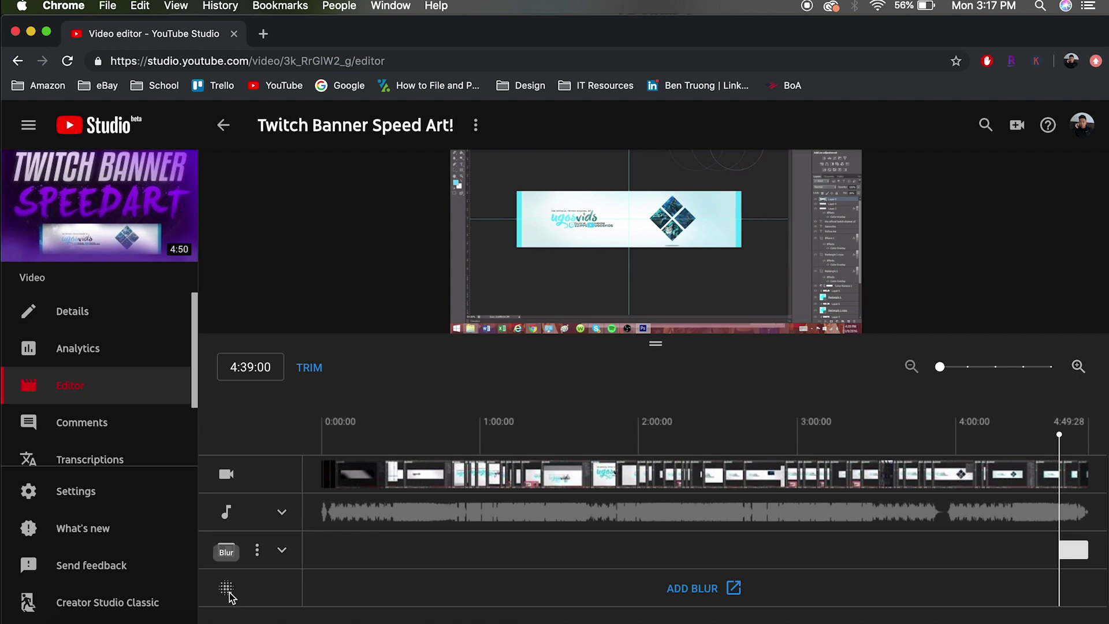
# Step: Open the blur editor for the video and view its face and custom blurring options
pyautogui.click(687, 588)
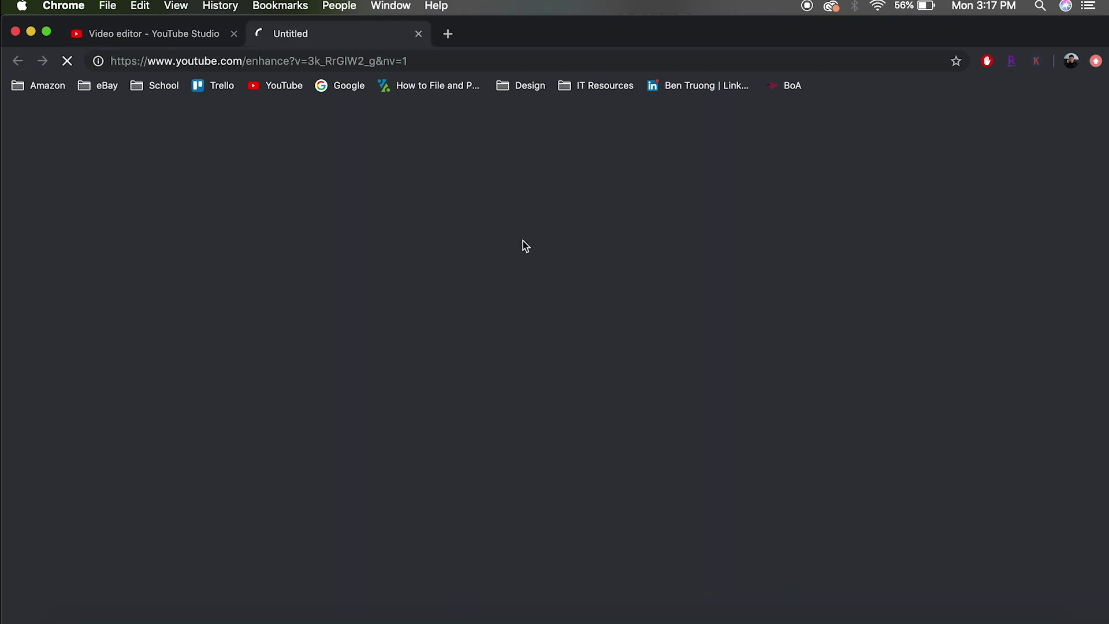
pyautogui.click(168, 35)
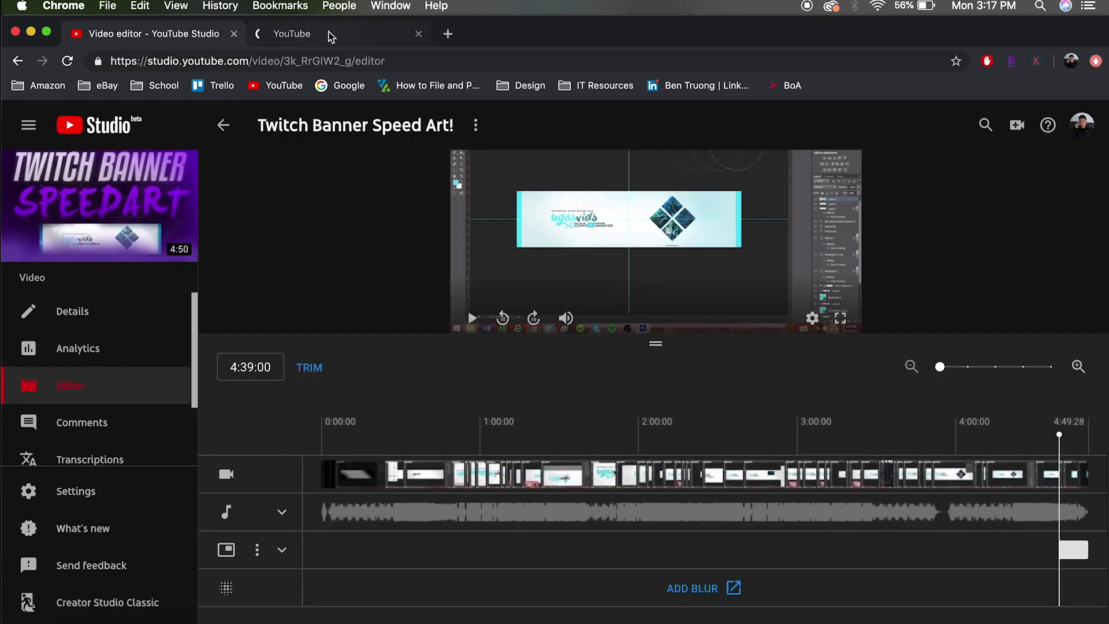
pyautogui.click(331, 36)
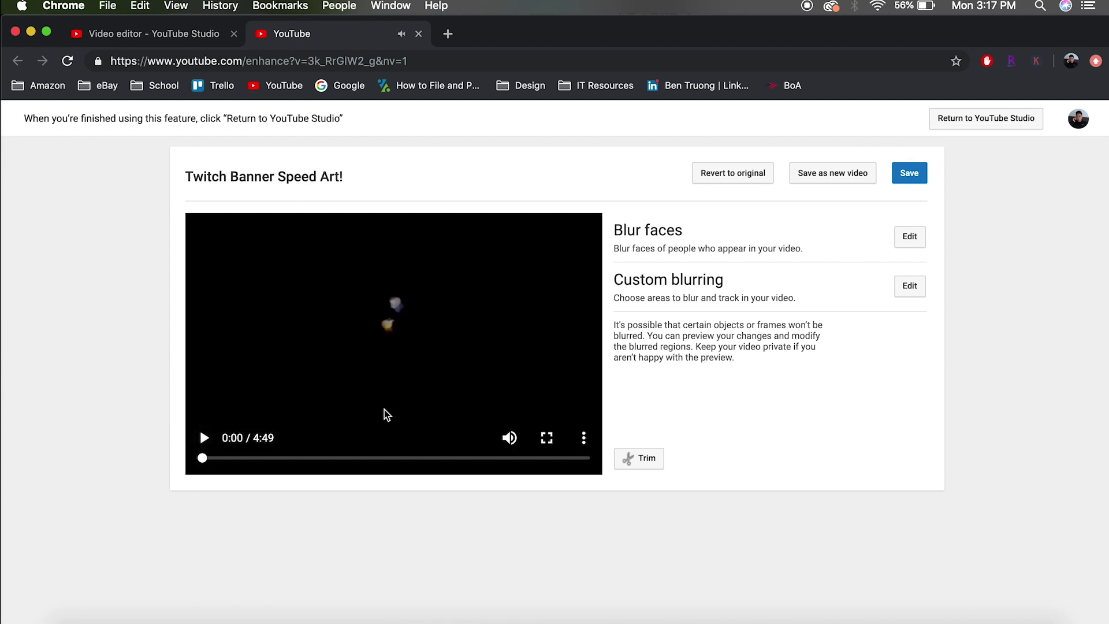
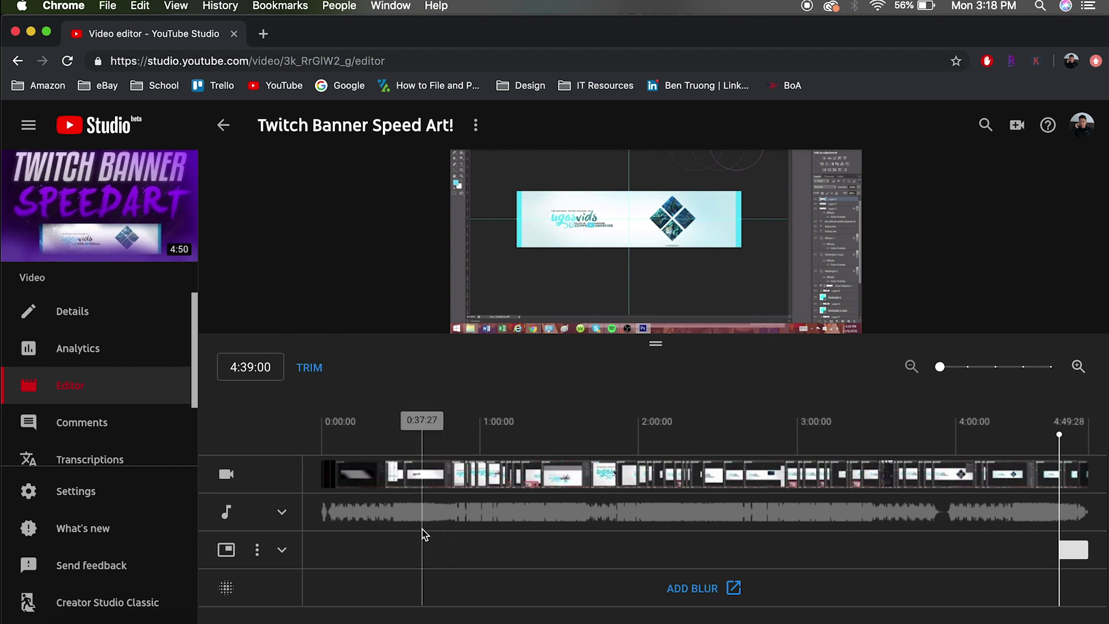
# Step: Expand the audio track in the editor and open the page for adding or replacing the video's audio
pyautogui.click(282, 513)
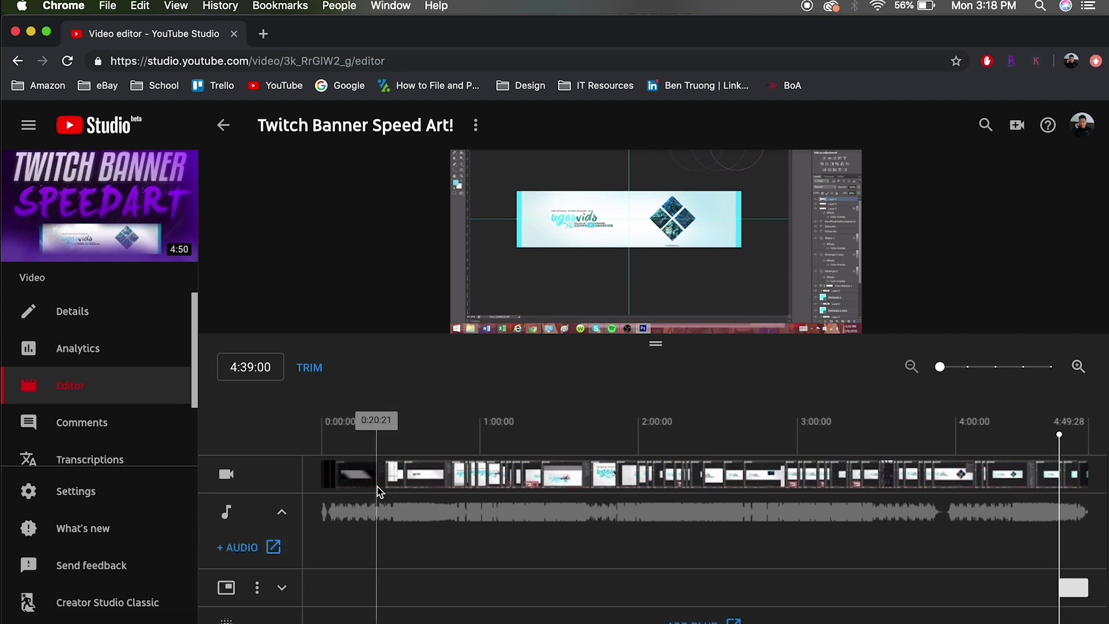
pyautogui.click(273, 547)
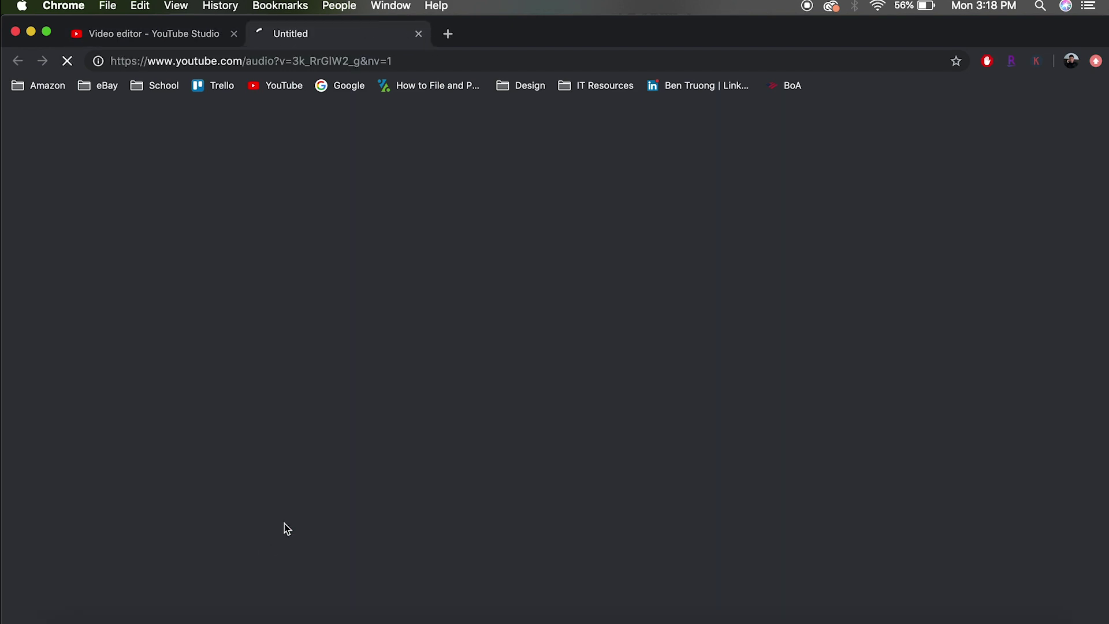
pyautogui.click(144, 33)
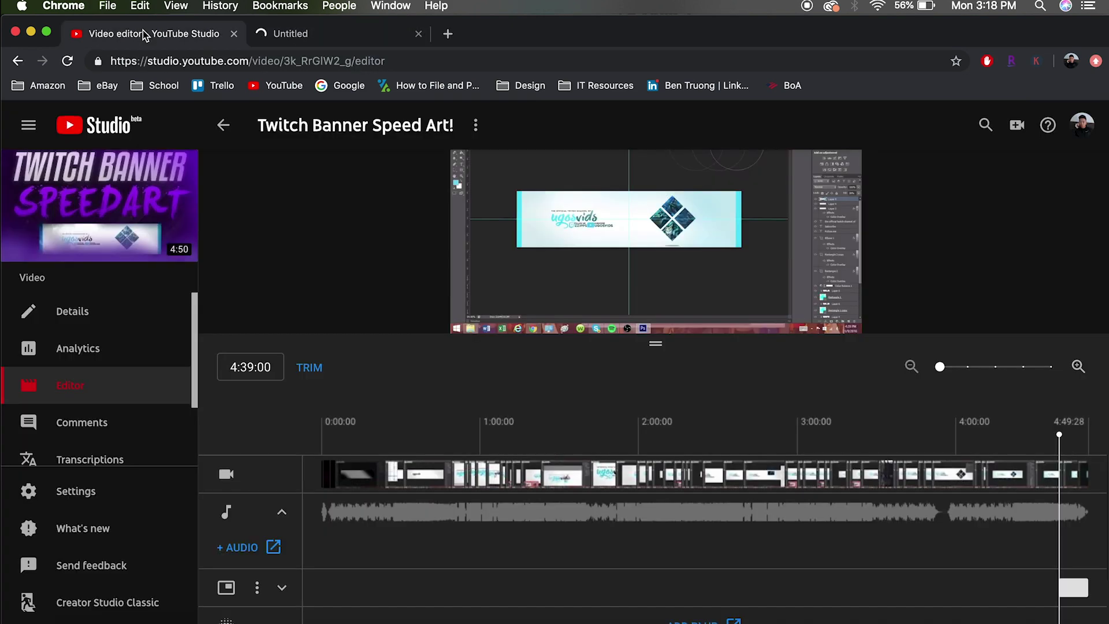
pyautogui.click(263, 34)
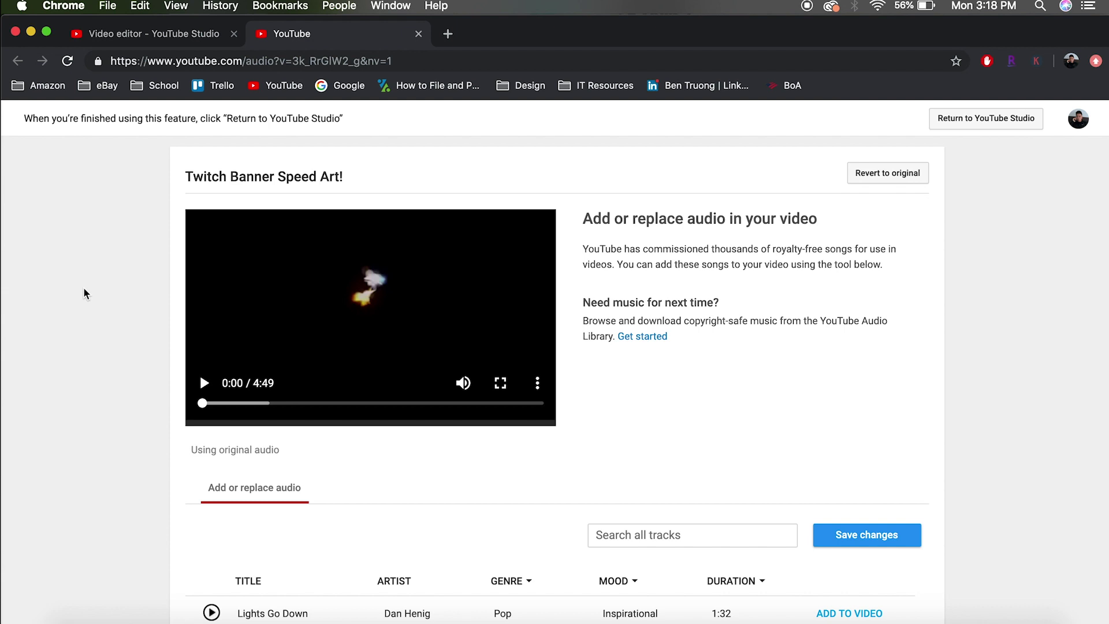
# Step: Browse the royalty-free track list, examining the titles, artists, genres, moods and durations
pyautogui.scroll(-5, 84, 288)
pyautogui.scroll(-3, 83, 289)
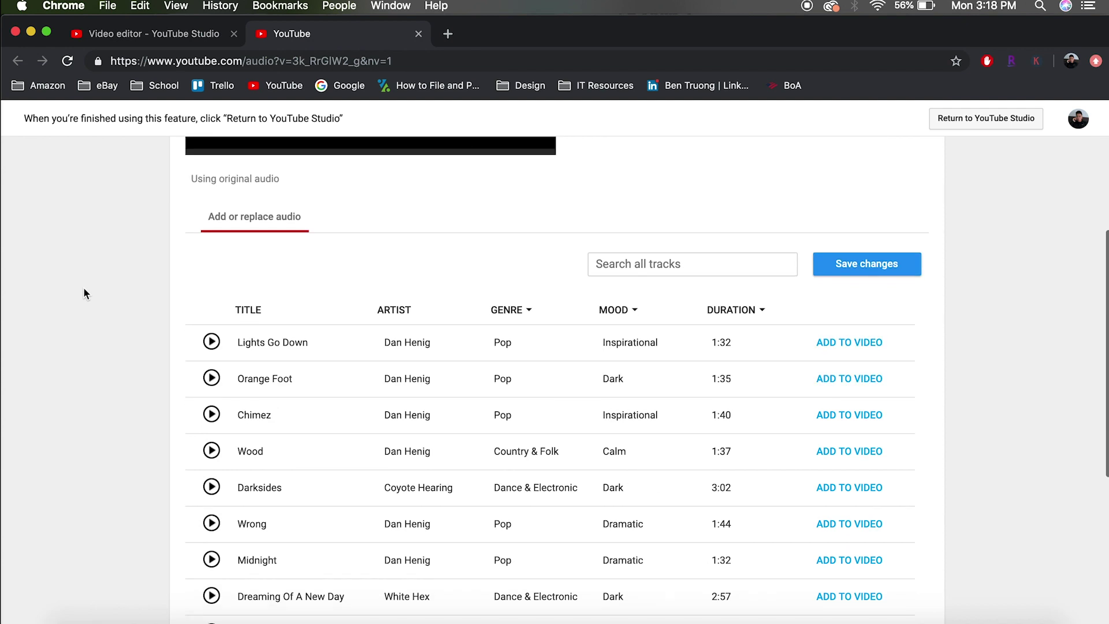
pyautogui.scroll(3, 84, 289)
pyautogui.scroll(-3, 84, 291)
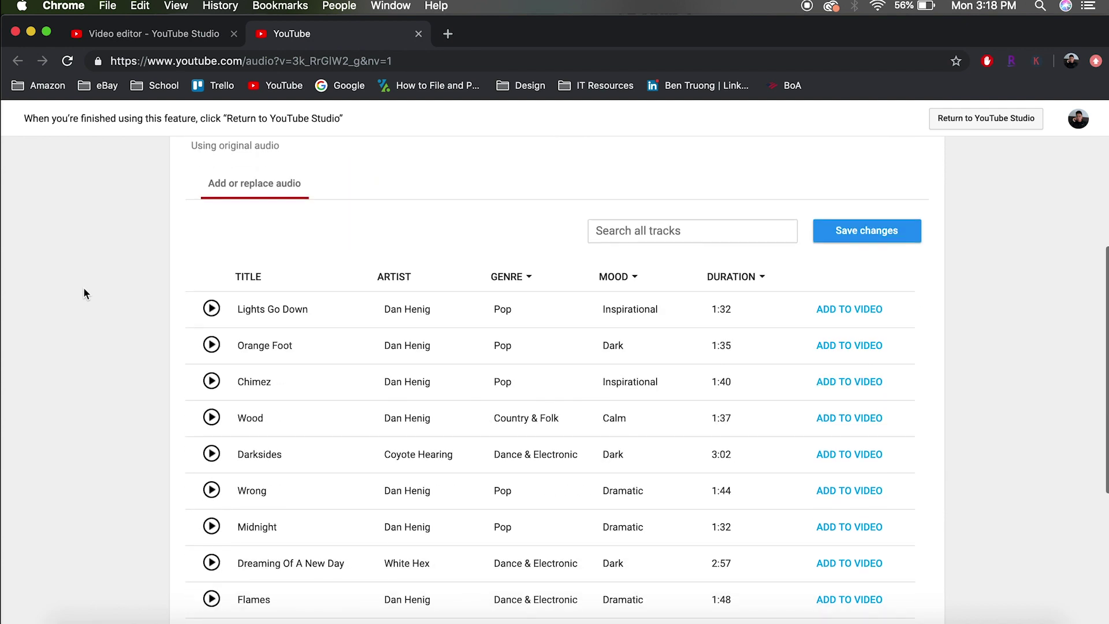
pyautogui.scroll(-10, 369, 438)
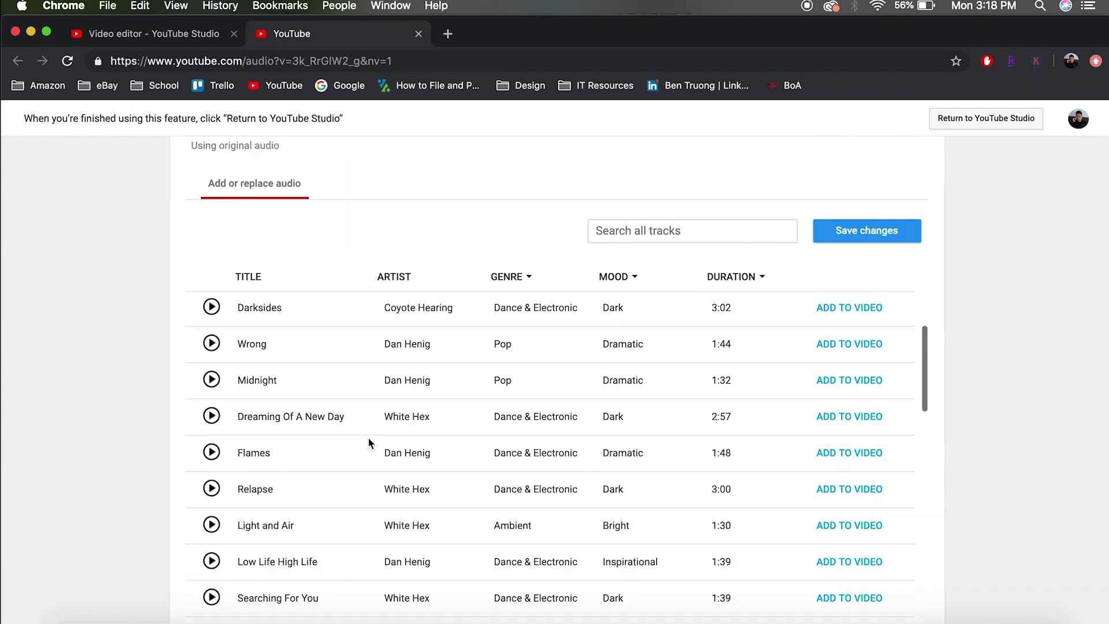
pyautogui.scroll(-5, 368, 438)
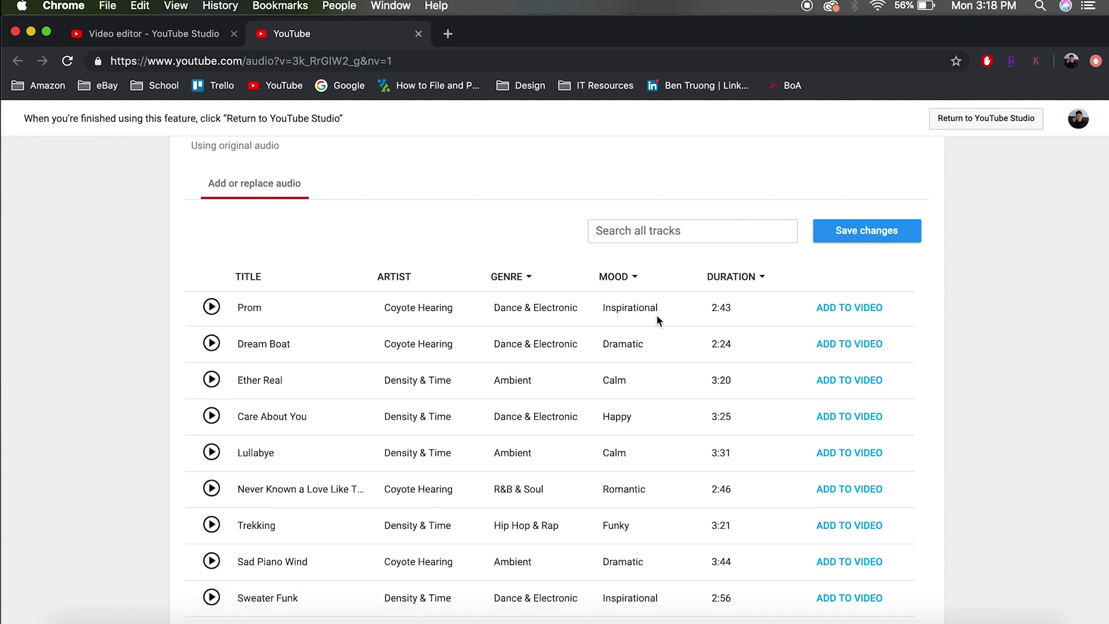
pyautogui.scroll(-4, 693, 387)
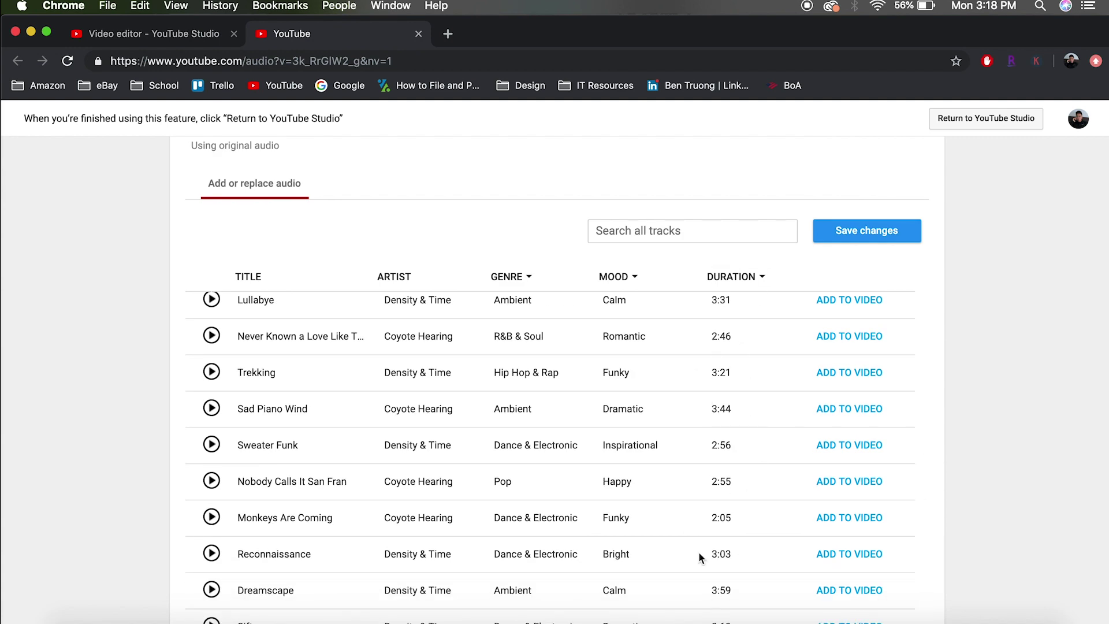
pyautogui.scroll(-15, 690, 513)
pyautogui.scroll(-2, 700, 488)
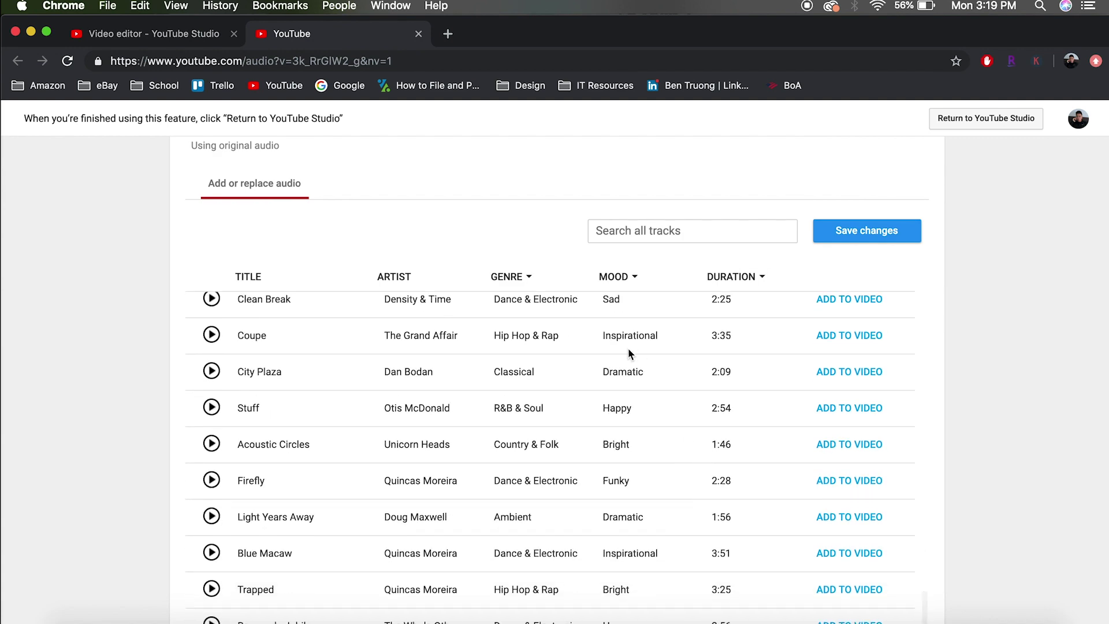
# Step: Enter "justin bieber" as the search term for the audio tracks
pyautogui.click(669, 233)
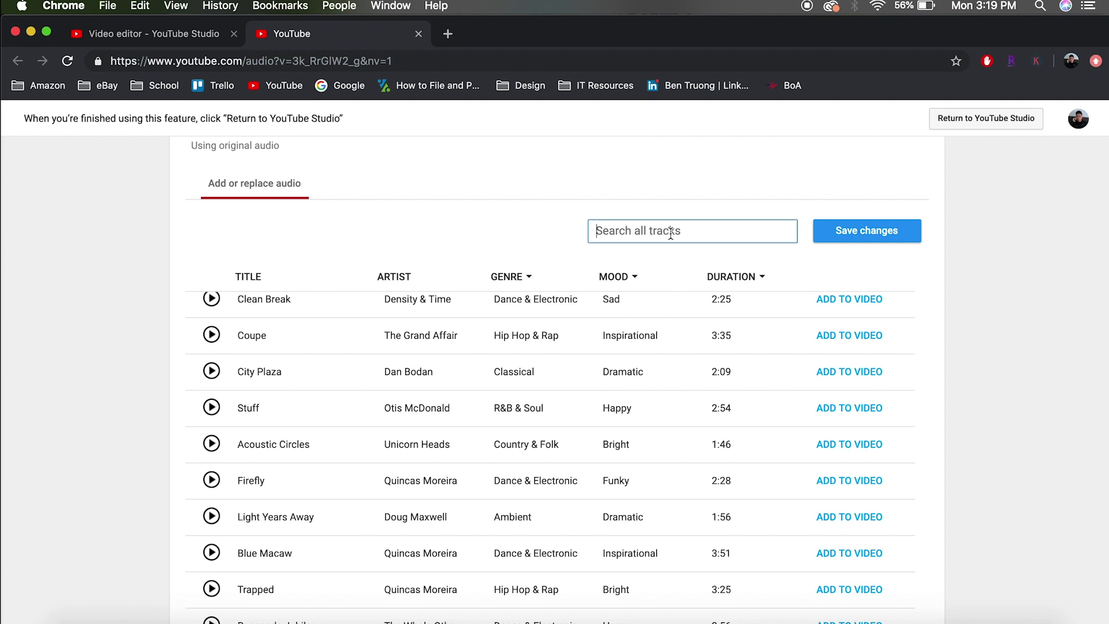
pyautogui.click(574, 231)
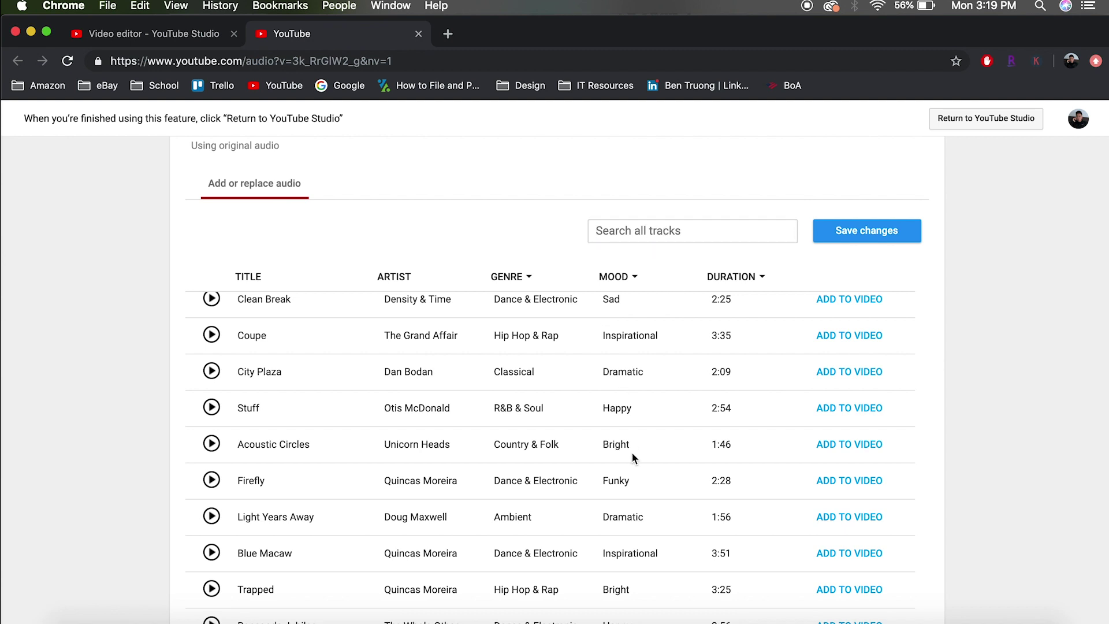
pyautogui.scroll(-1, 631, 452)
pyautogui.click(628, 236)
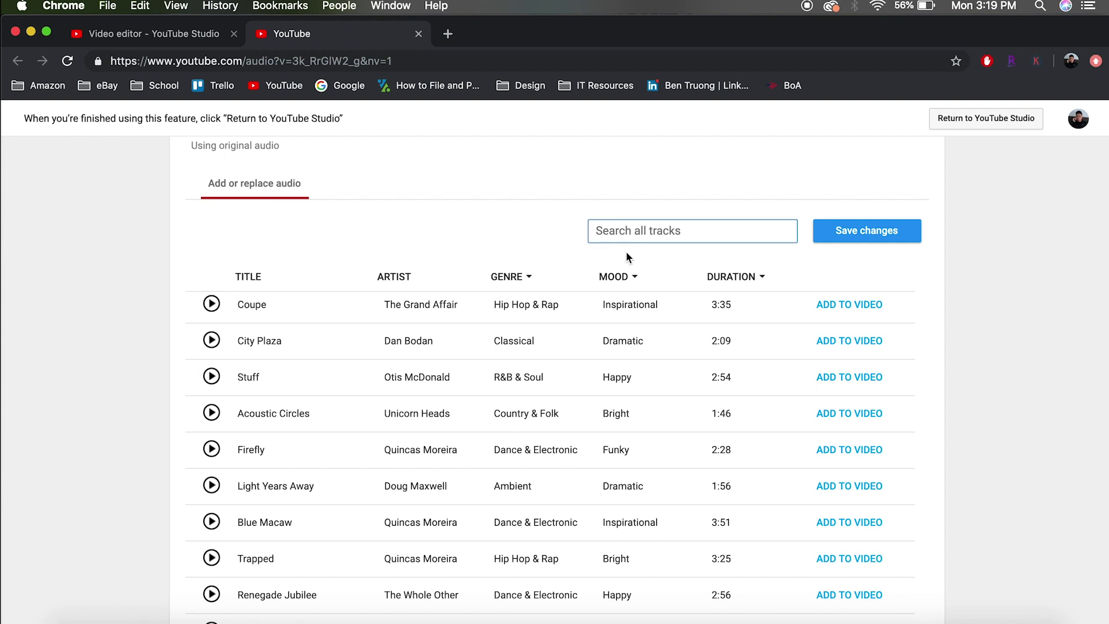
pyautogui.write('justin')
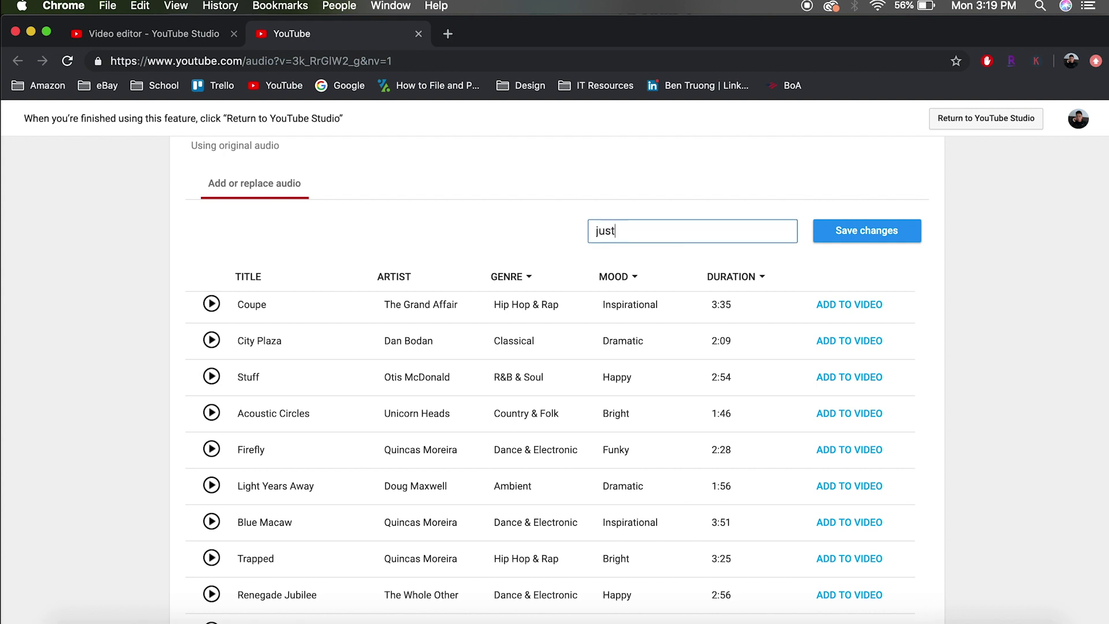
pyautogui.click(527, 199)
pyautogui.click(639, 233)
pyautogui.write('bieber')
pyautogui.click(552, 228)
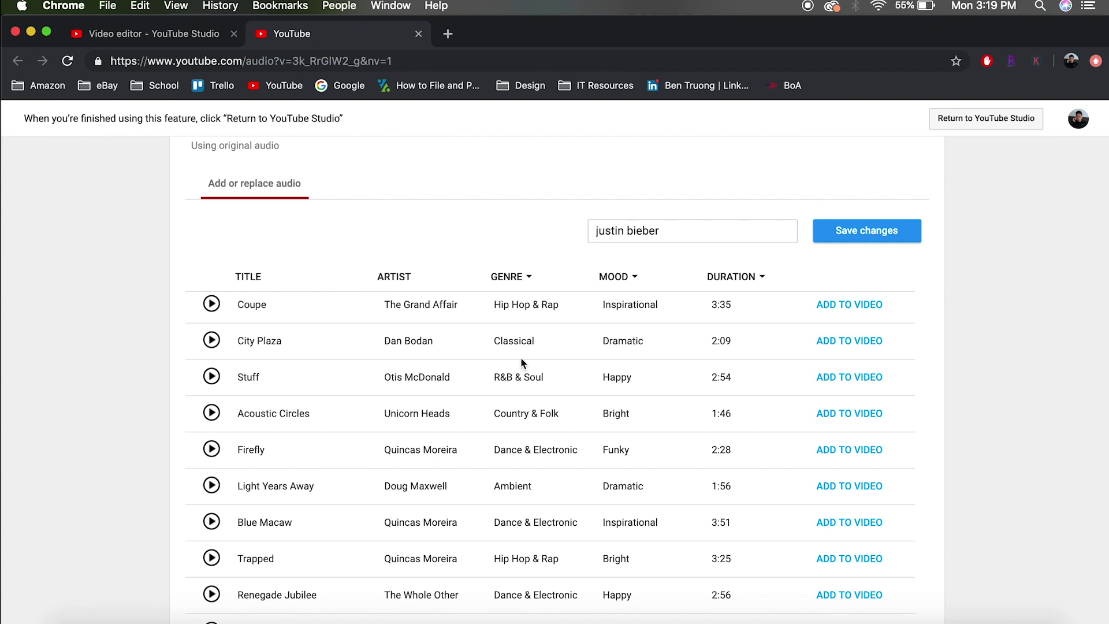
# Step: Look through the available tracks and add "Beach Disco" to the video
pyautogui.scroll(-15, 521, 359)
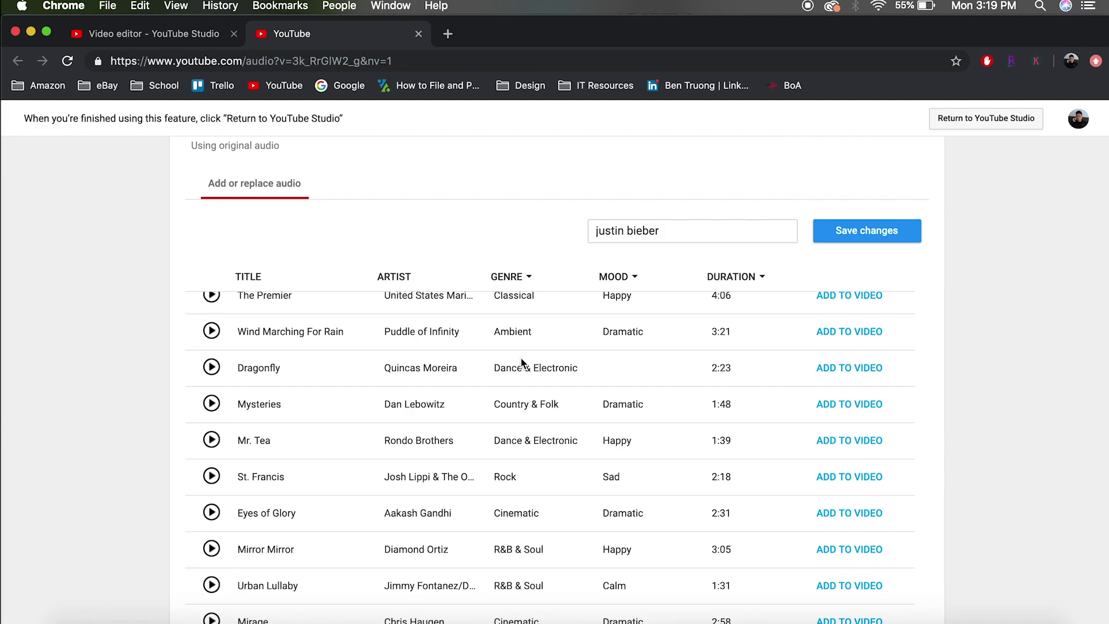
pyautogui.scroll(-15, 522, 359)
pyautogui.scroll(15, 522, 362)
pyautogui.scroll(15, 521, 359)
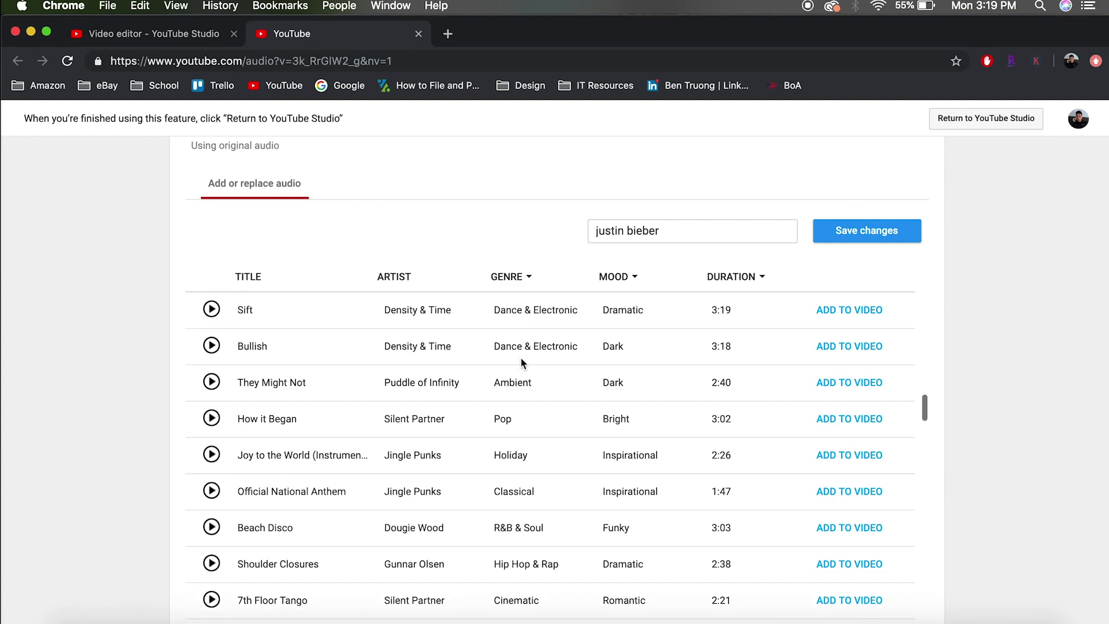
pyautogui.scroll(5, 1010, 316)
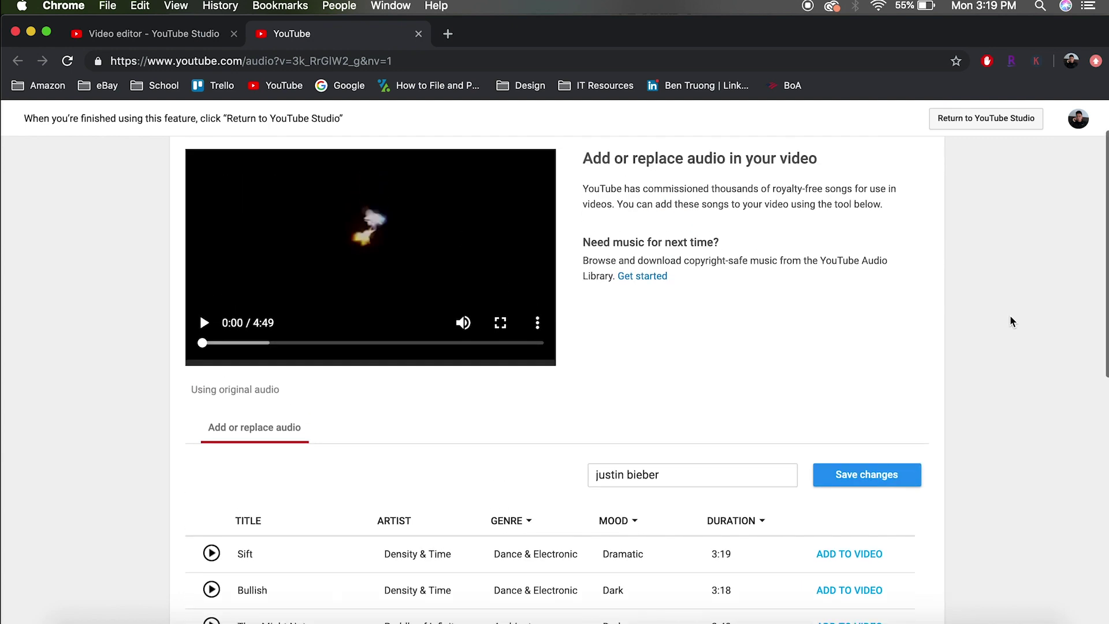
pyautogui.scroll(-4, 1010, 320)
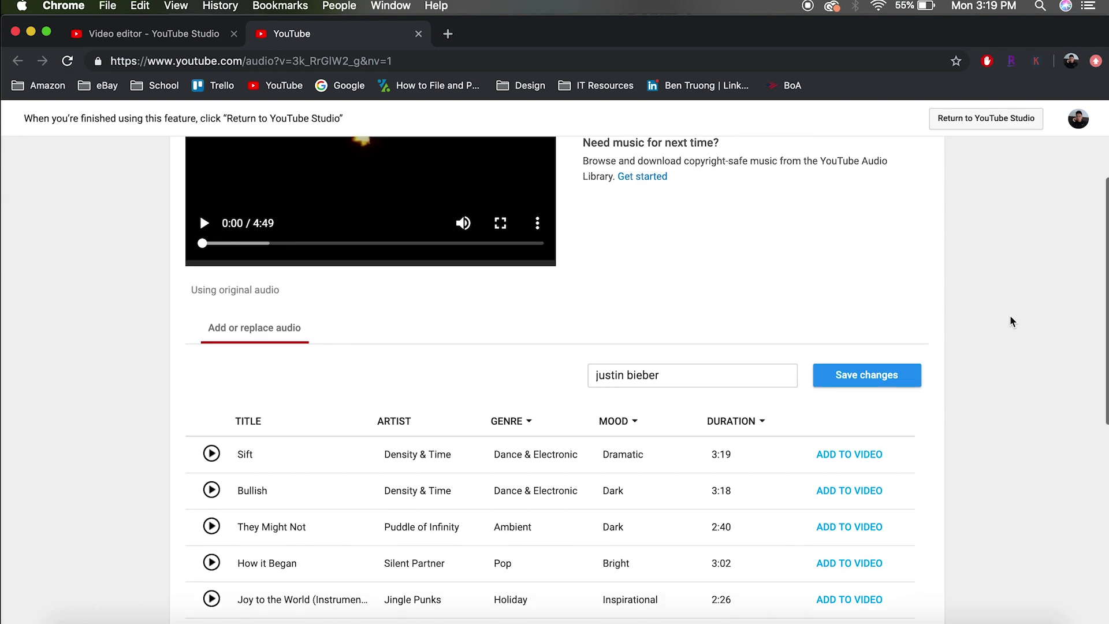
pyautogui.scroll(-5, 1013, 318)
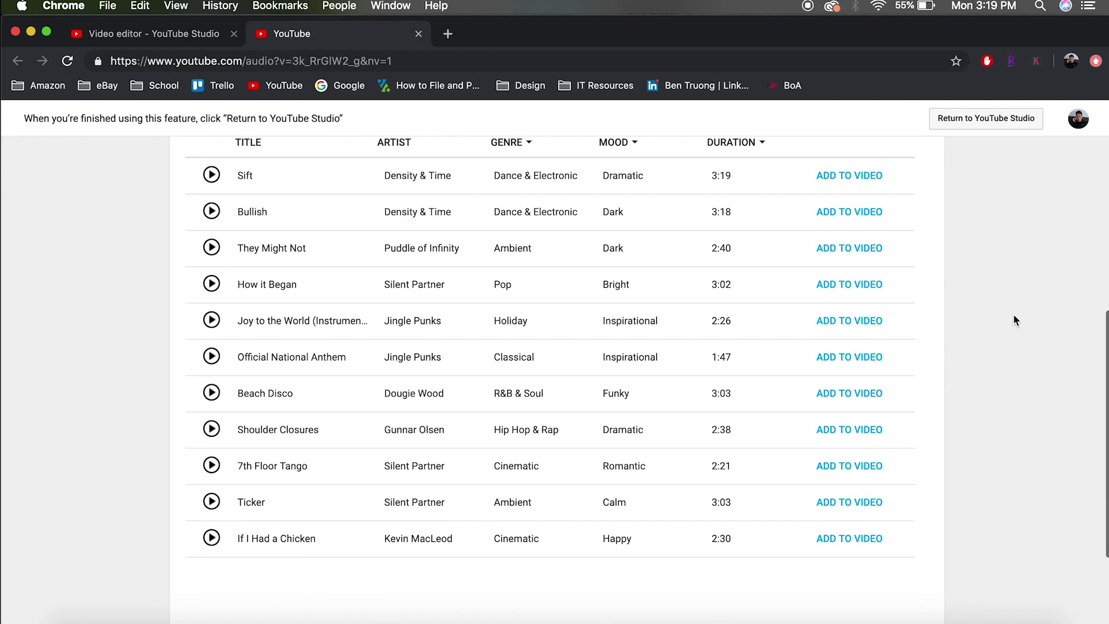
pyautogui.click(860, 393)
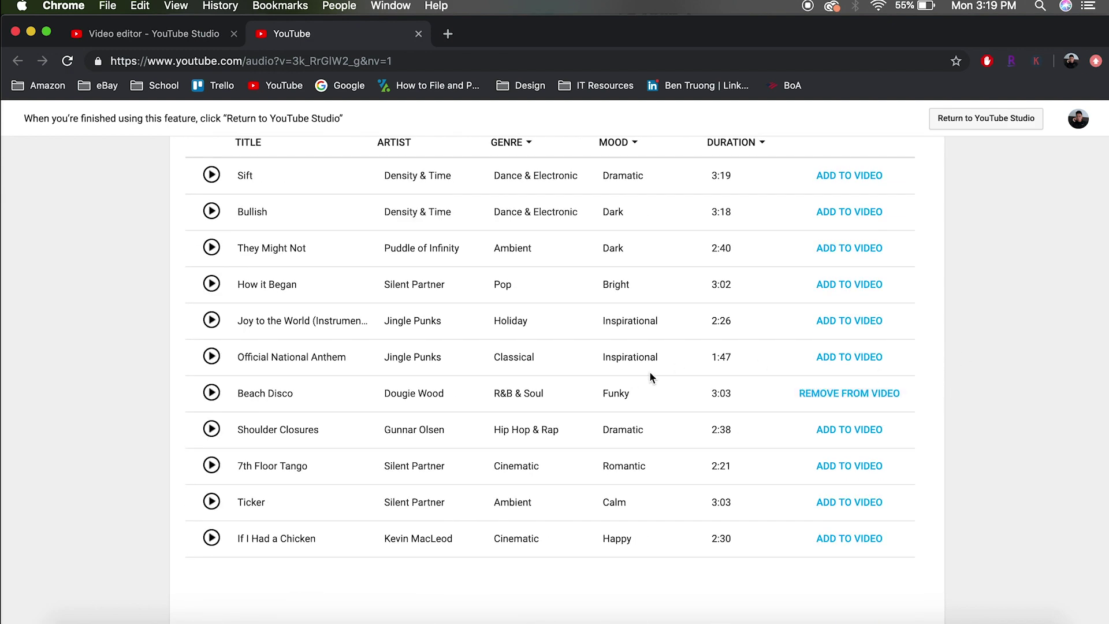
# Step: Play the first seconds of the video to preview it with the Beach Disco track, and review the audio page
pyautogui.scroll(10, 635, 386)
pyautogui.scroll(10, 660, 347)
pyautogui.click(258, 369)
pyautogui.click(203, 383)
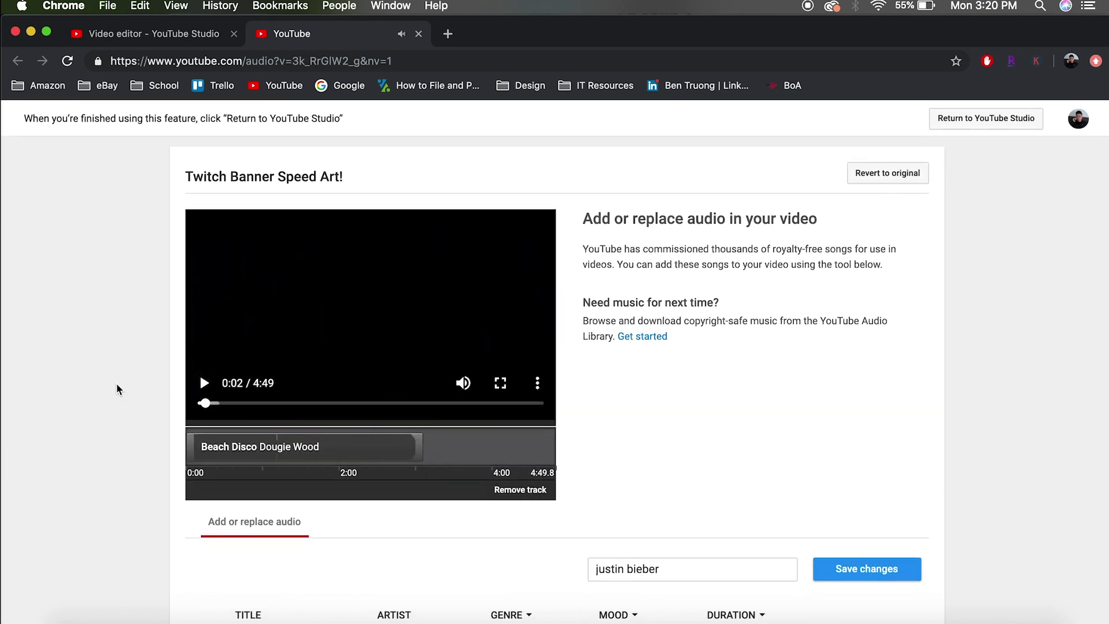
pyautogui.scroll(-3, 116, 383)
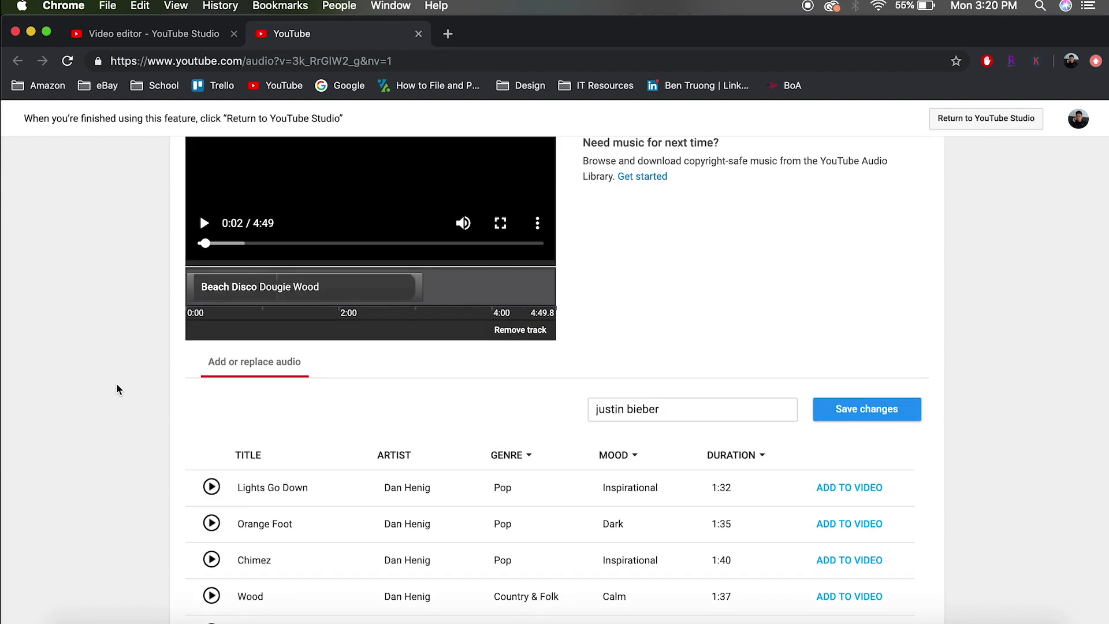
pyautogui.scroll(-1, 116, 382)
pyautogui.scroll(4, 117, 383)
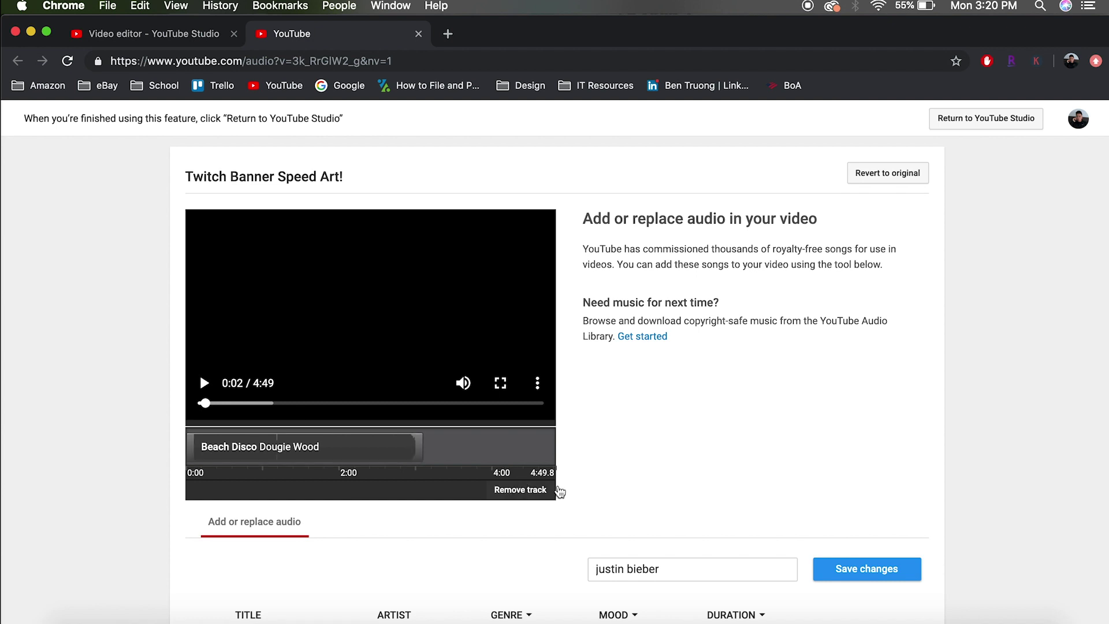
# Step: Remove the Beach Disco track from the video and start playback with the original audio
pyautogui.click(537, 490)
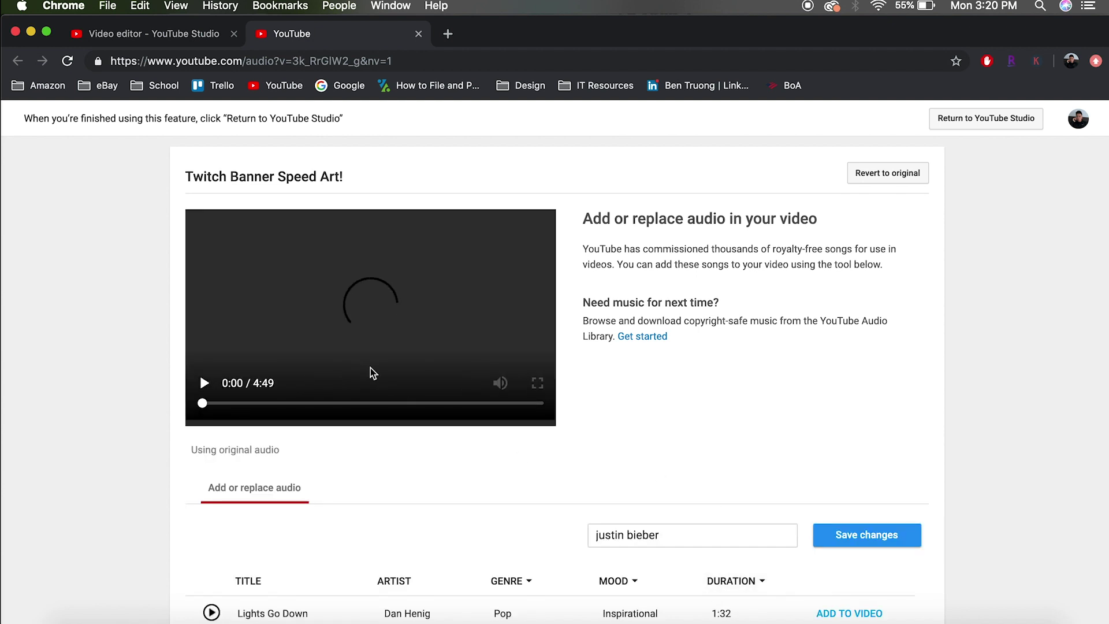
pyautogui.click(203, 383)
# Step: Add the track "Darksides" from the track list to the video
pyautogui.scroll(-5, 470, 433)
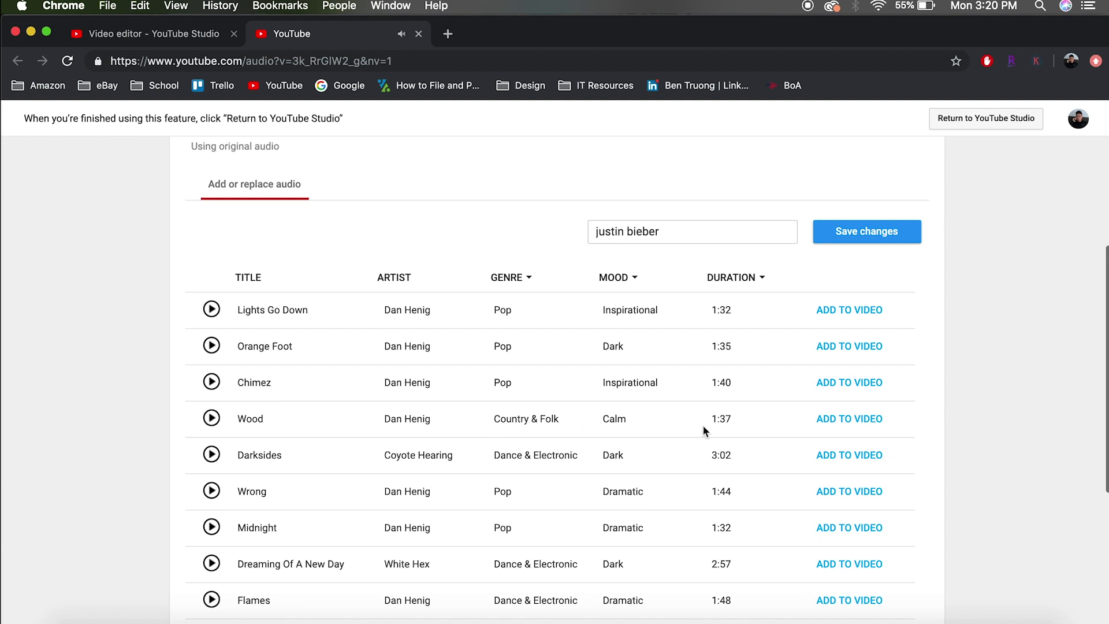
pyautogui.click(849, 455)
pyautogui.scroll(3, 595, 341)
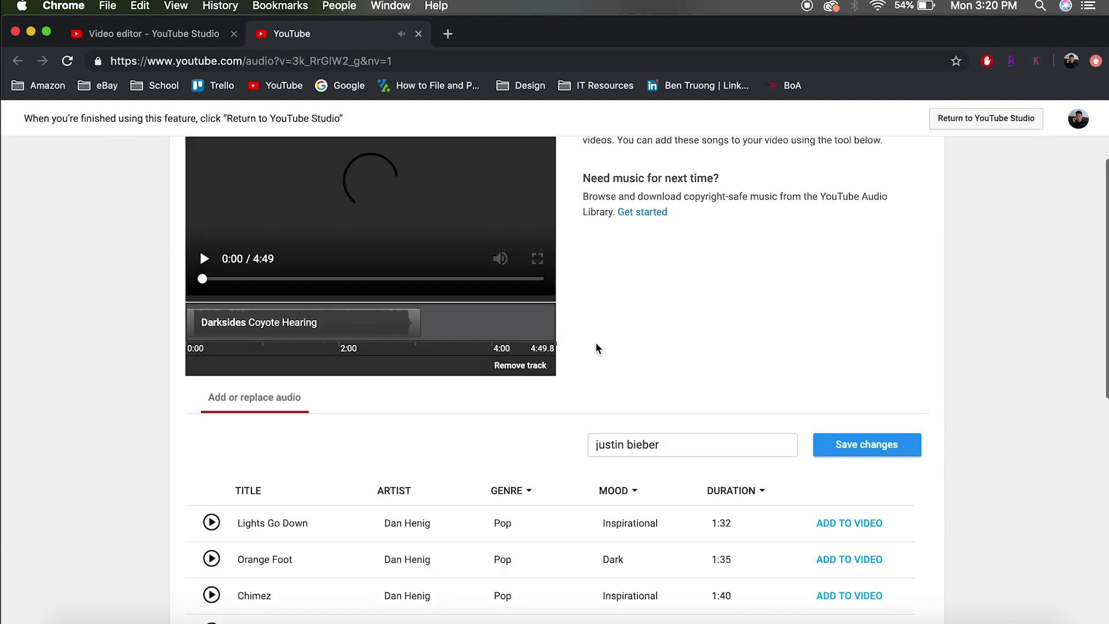
pyautogui.scroll(3, 69, 323)
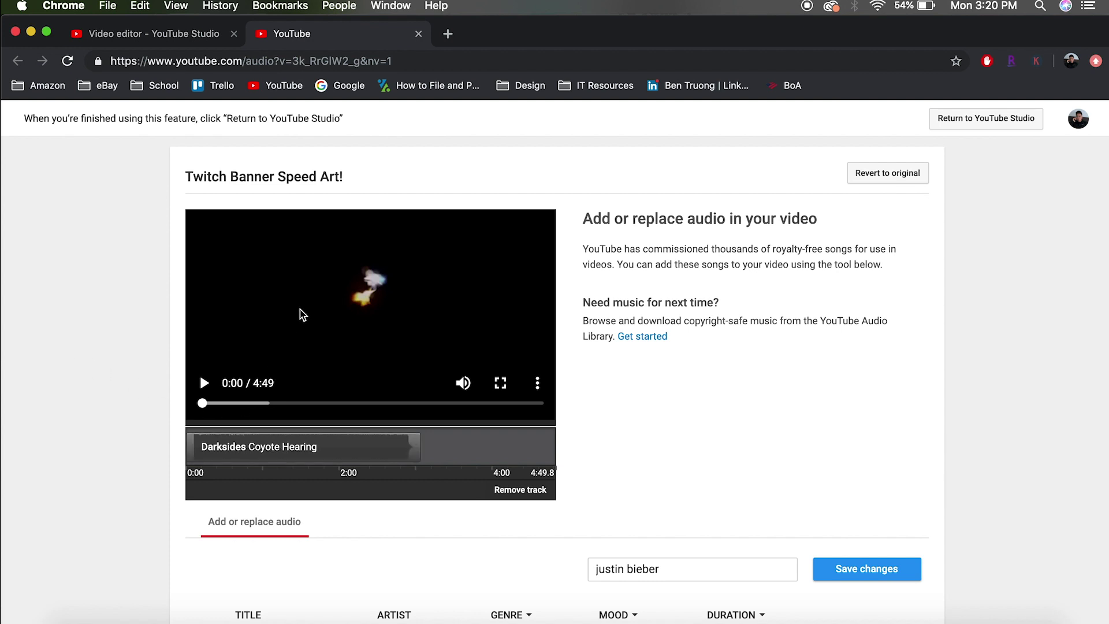
# Step: Preview the first second of the video with the Darksides track and return to the track list
pyautogui.click(205, 384)
pyautogui.click(205, 383)
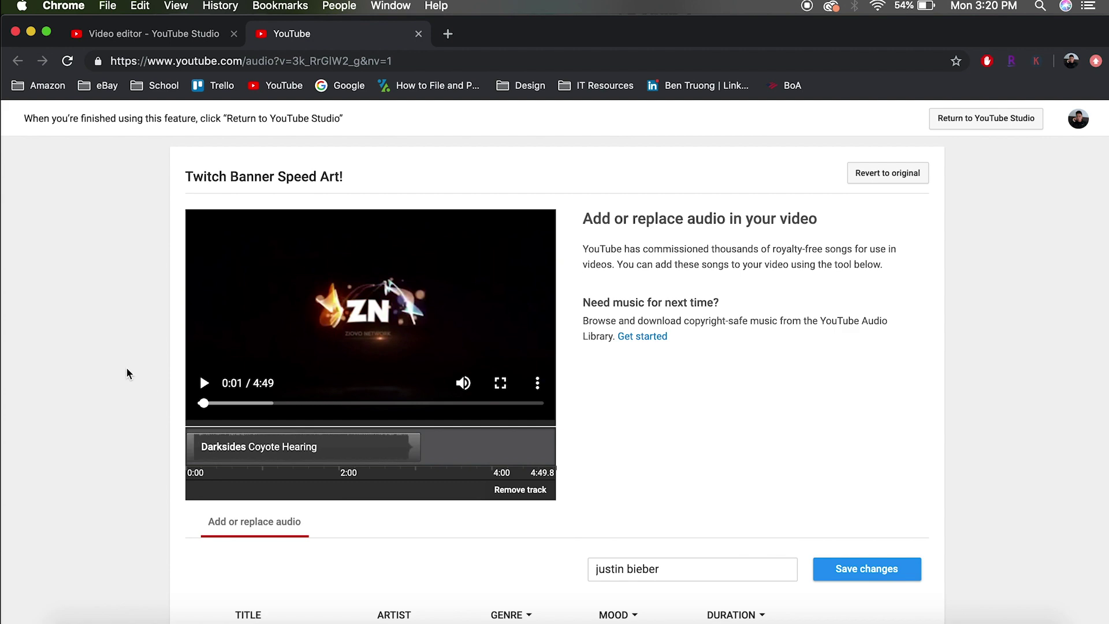
pyautogui.scroll(-1, 104, 353)
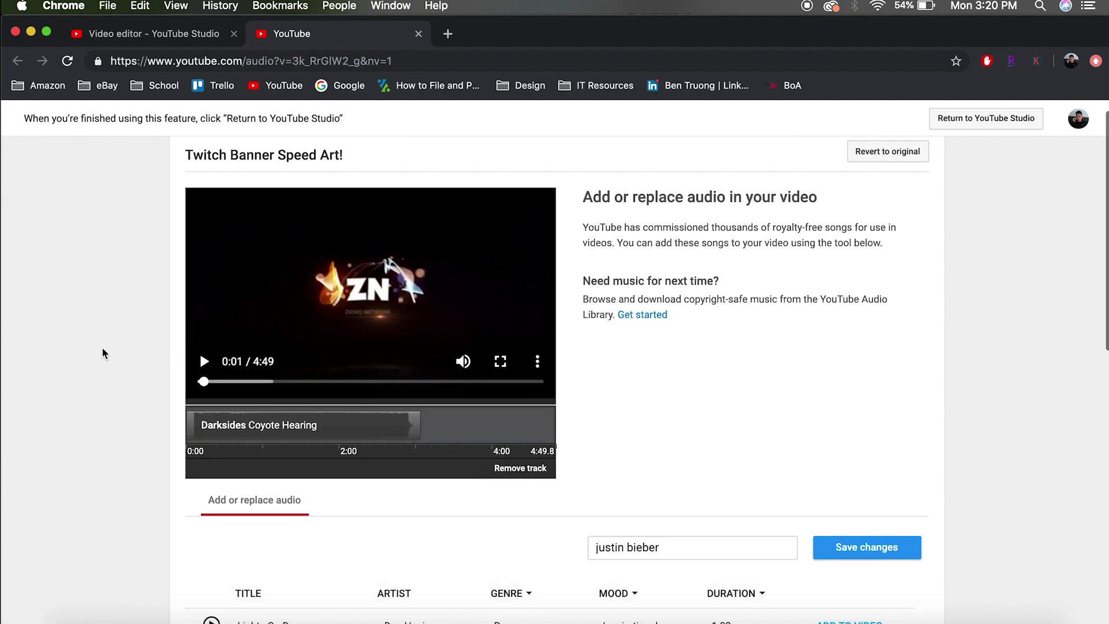
pyautogui.scroll(-5, 103, 352)
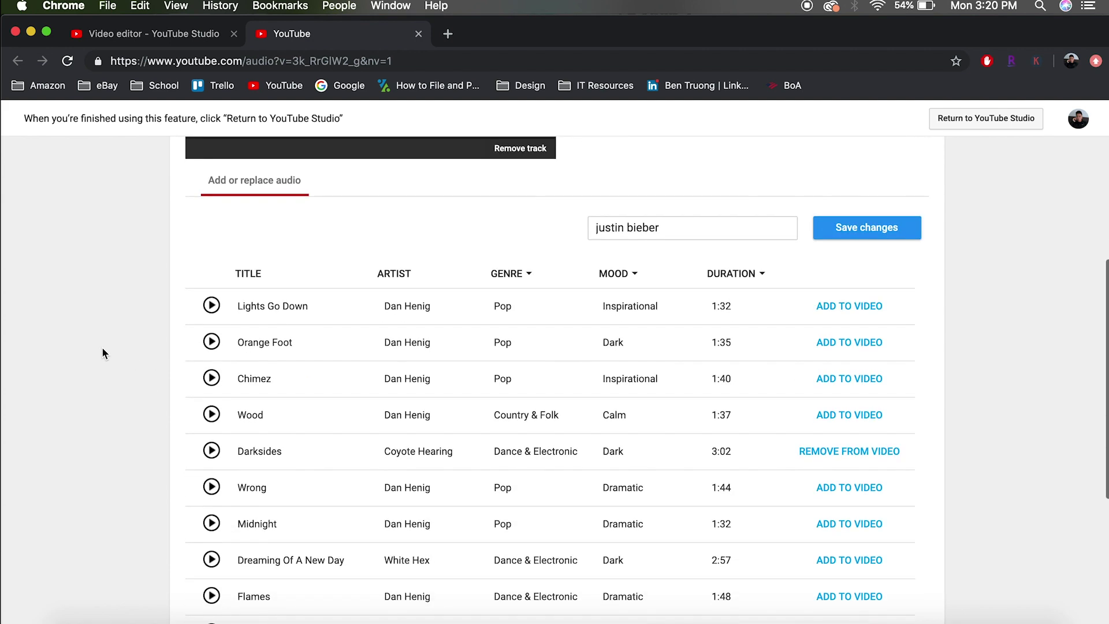
# Step: Read the audio page's notes on adding royalty-free songs and downloading copyright-safe music from the YouTube Audio Library, and return to the track list
pyautogui.scroll(5, 103, 349)
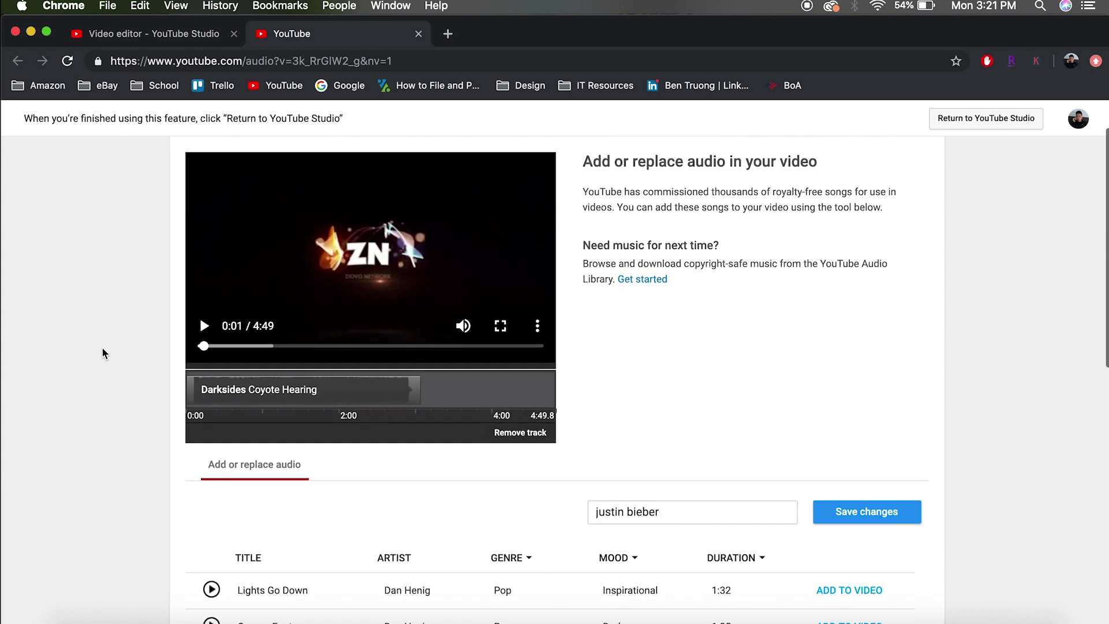
pyautogui.scroll(2, 103, 352)
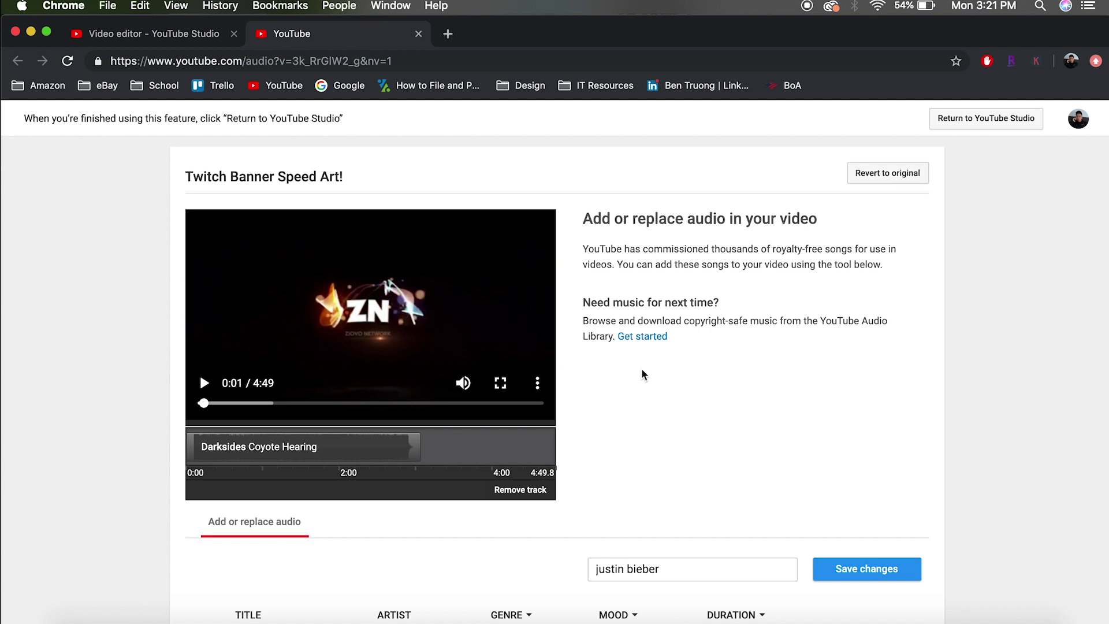
pyautogui.tripleClick(583, 225)
pyautogui.click(587, 243)
pyautogui.tripleClick(587, 248)
pyautogui.click(589, 249)
pyautogui.doubleClick(591, 300)
pyautogui.click(594, 299)
pyautogui.doubleClick(592, 305)
pyautogui.tripleClick(591, 305)
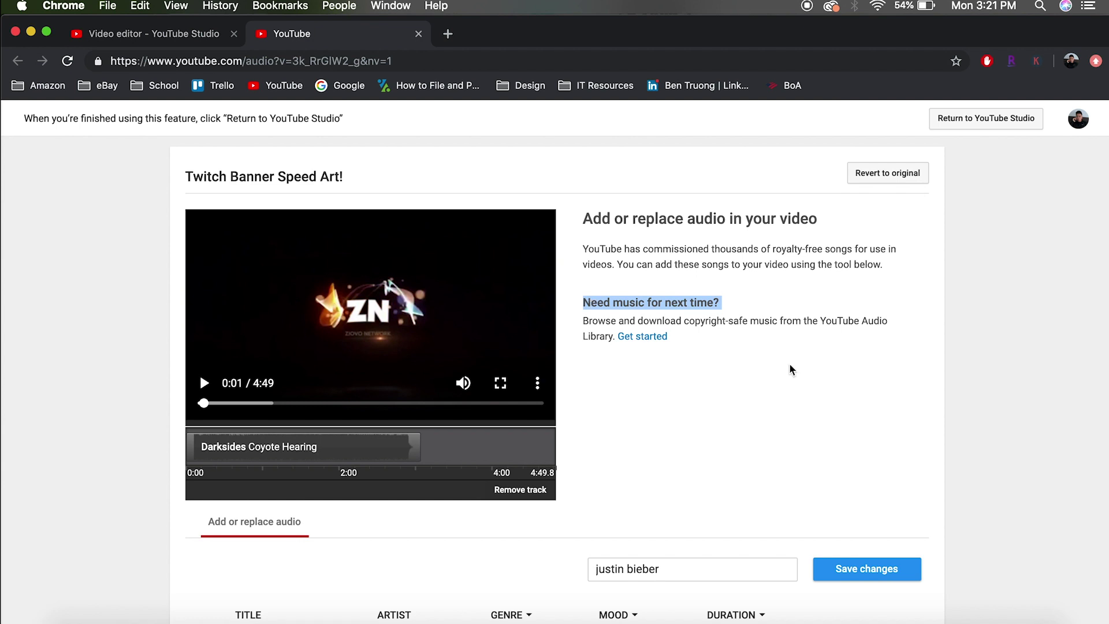
pyautogui.doubleClick(741, 323)
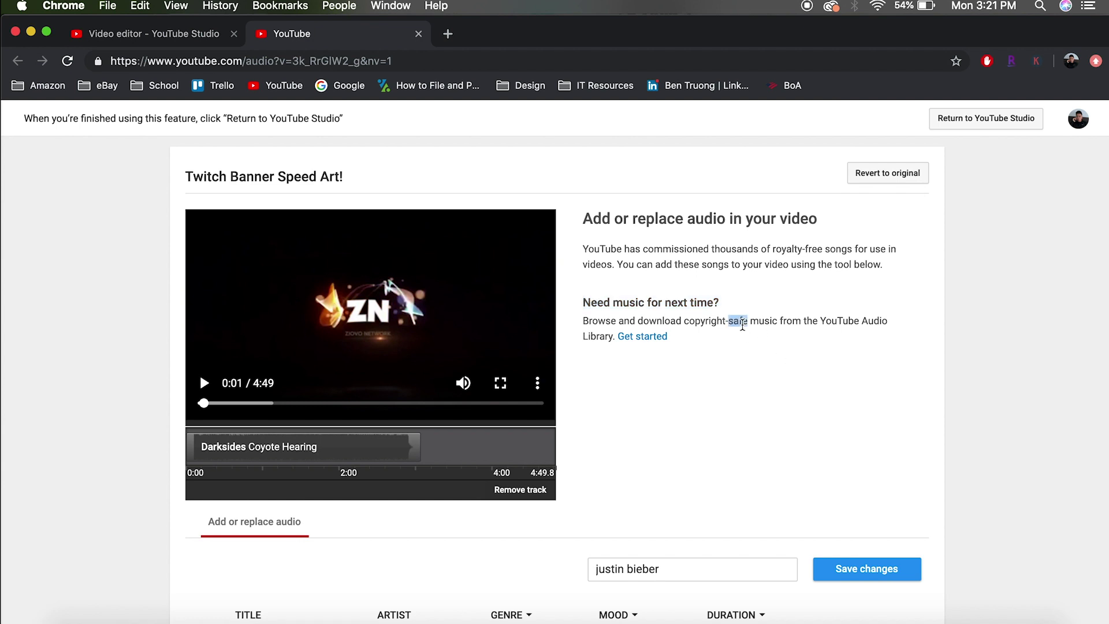
pyautogui.scroll(-5, 757, 358)
pyautogui.click(772, 354)
pyautogui.scroll(-5, 771, 353)
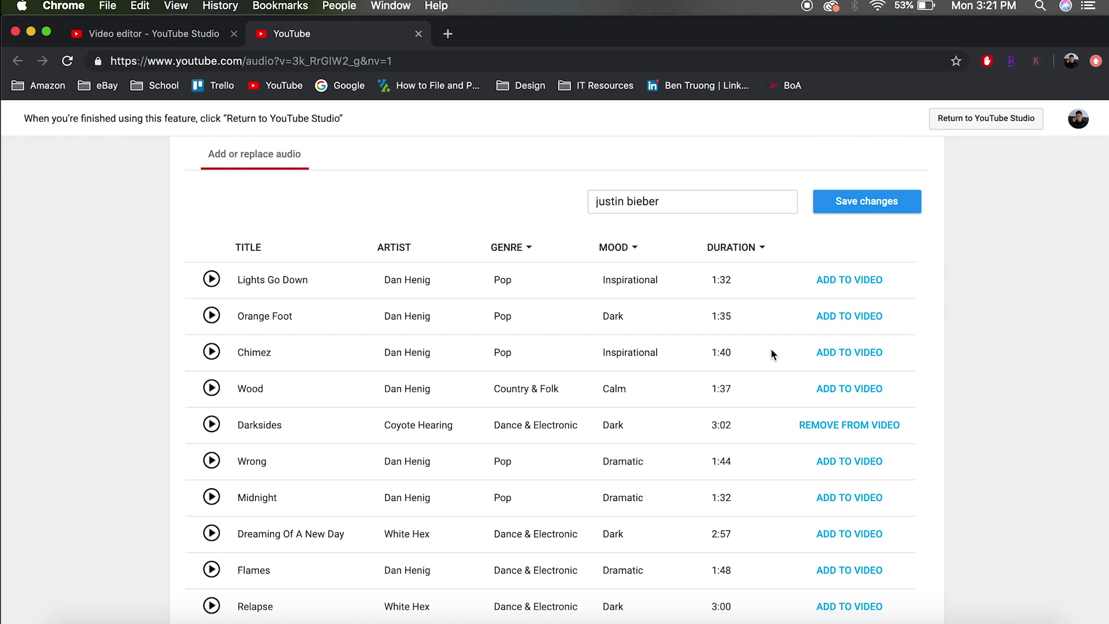
# Step: Close the audio page without saving the track changes and return to the timeline in the video editor
pyautogui.press('super+w')
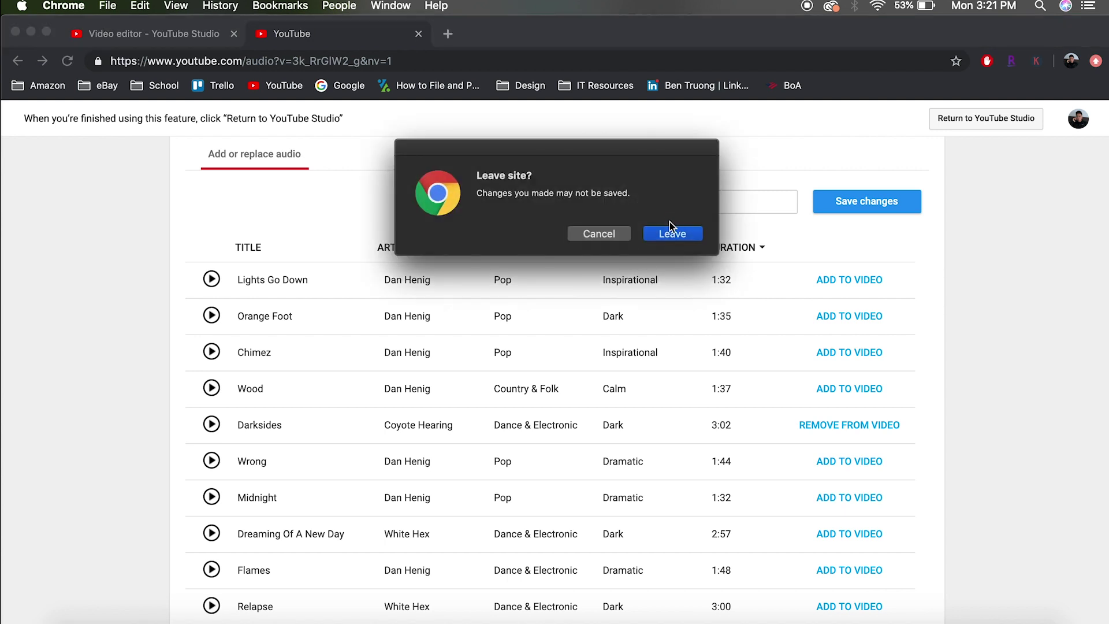
pyautogui.click(669, 228)
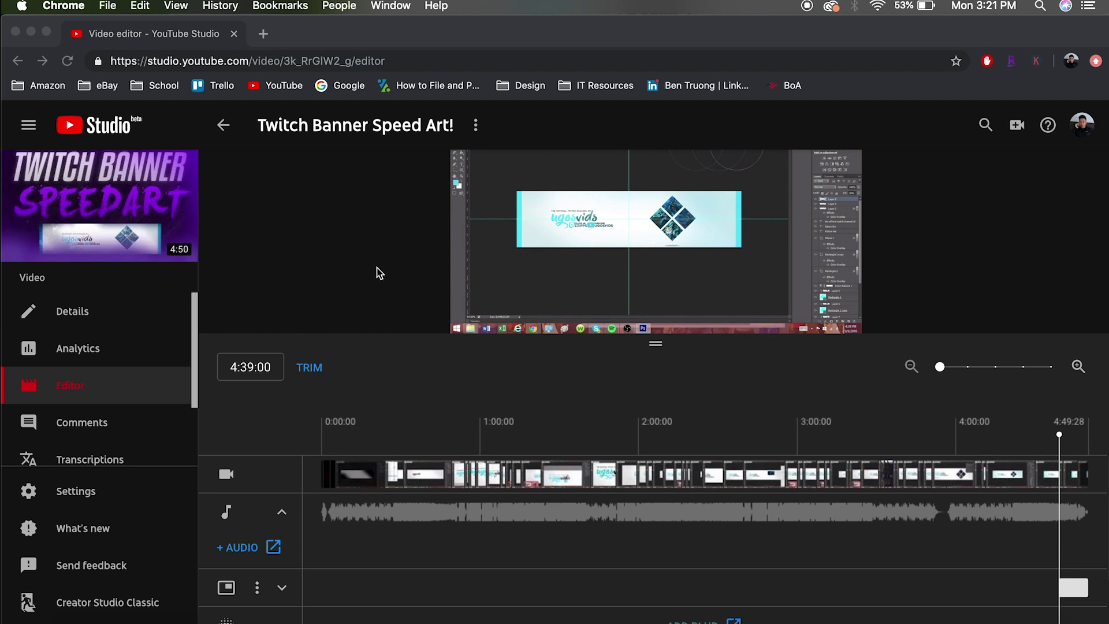
pyautogui.scroll(-1, 478, 438)
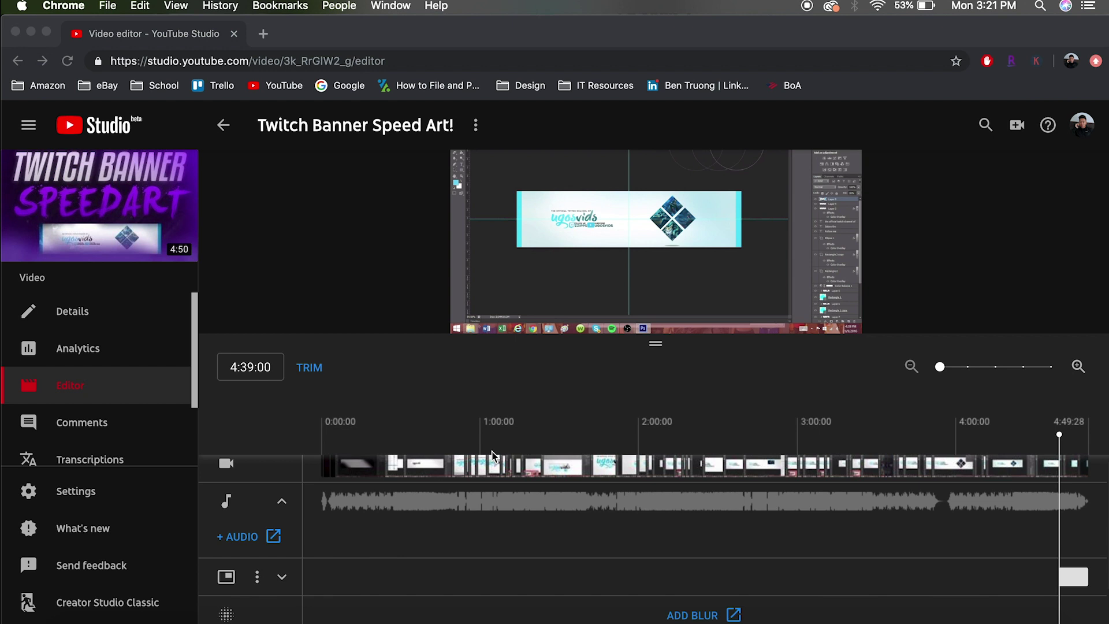
pyautogui.click(469, 349)
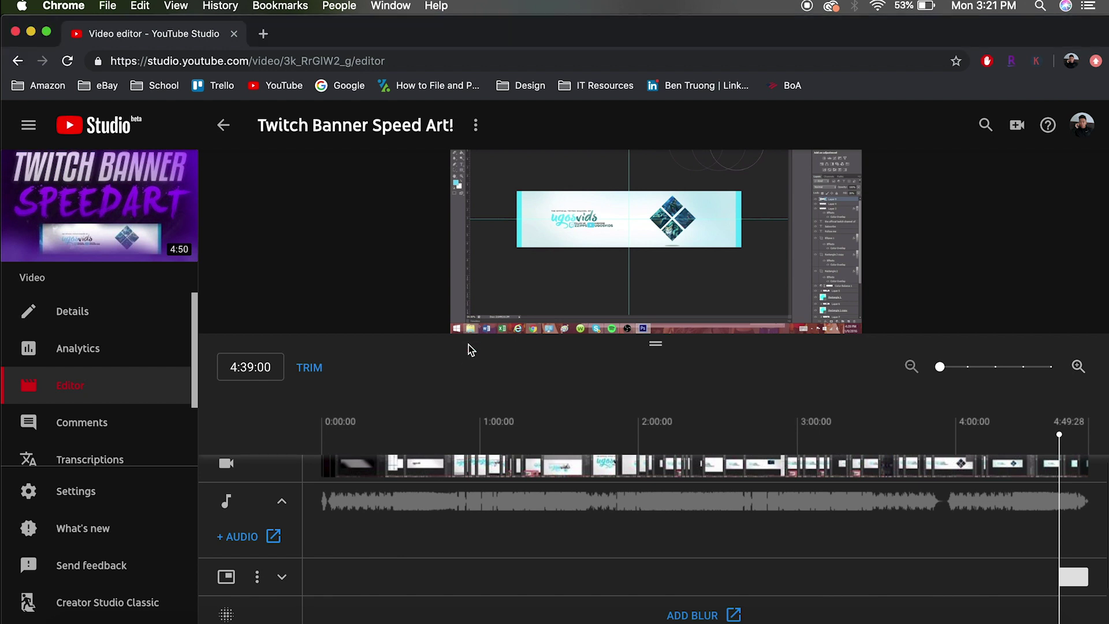